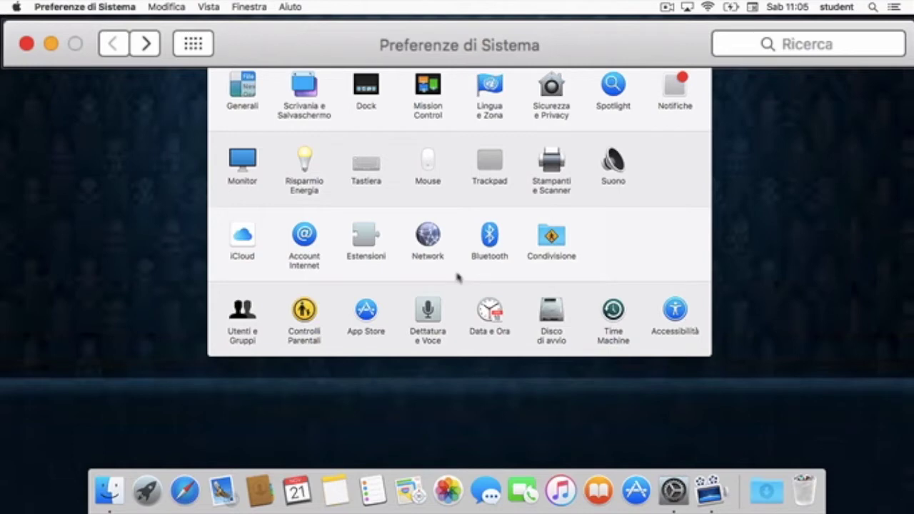
Open VoiceOver Utility and show its Generale category
key("ctrl+alt+F8")
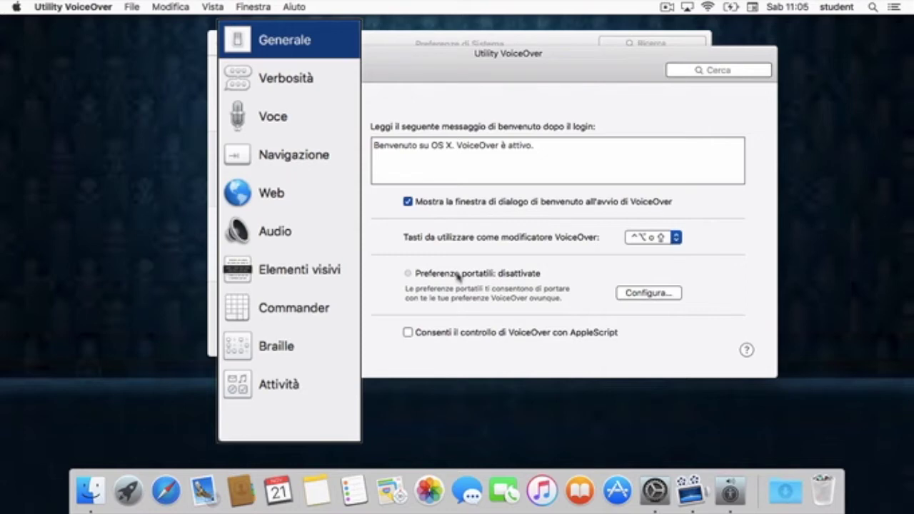
key("Down")
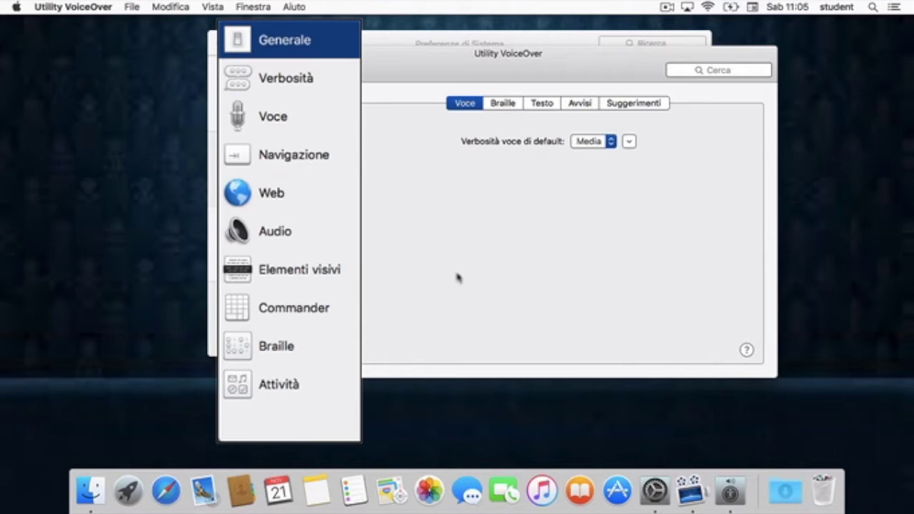
key("Up")
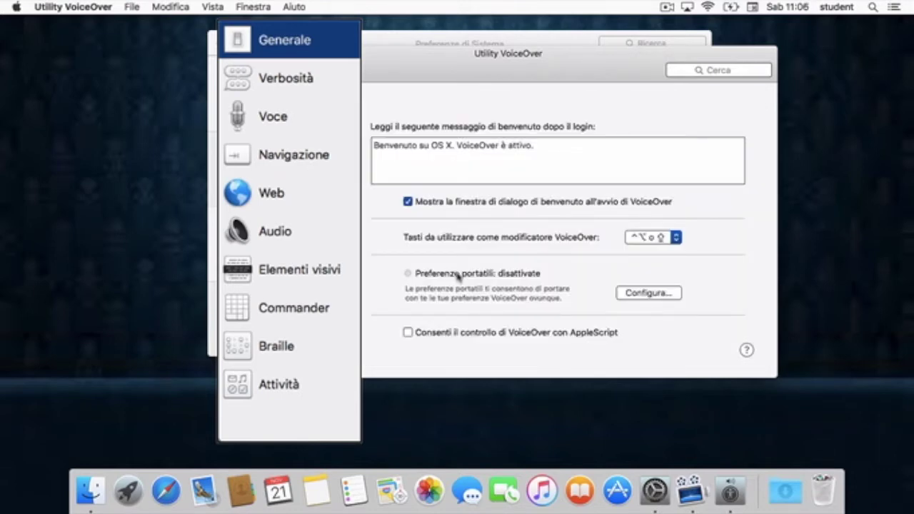
Turn off showing the welcome dialog when VoiceOver starts
key("ctrl+alt+Right")
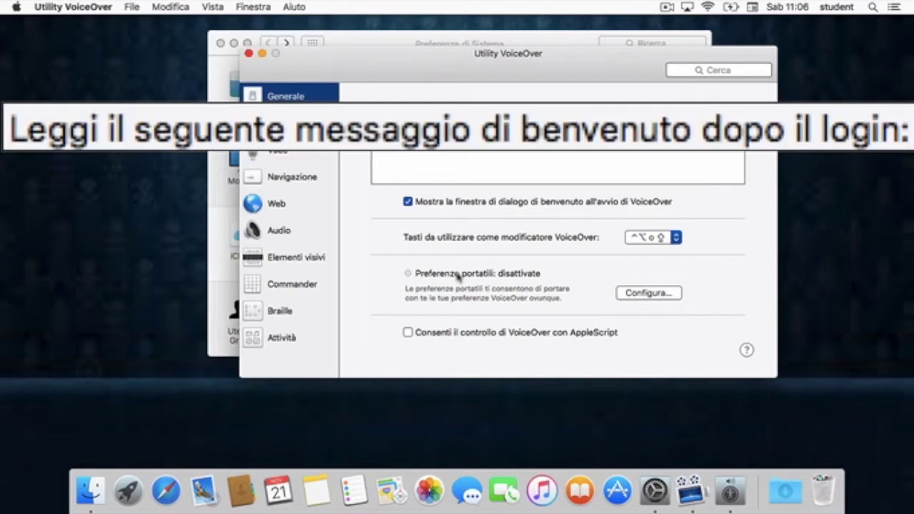
key("ctrl+alt+Right")
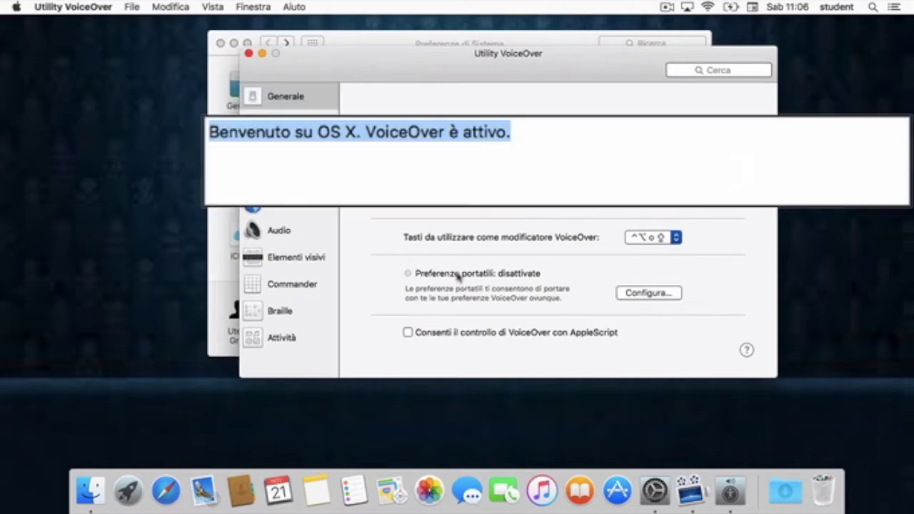
key("ctrl+alt+Right")
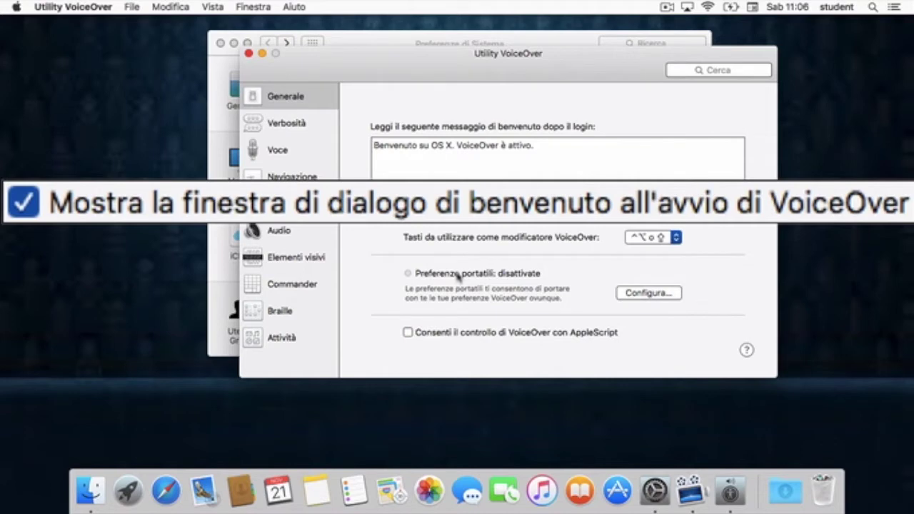
key("ctrl+alt+Right")
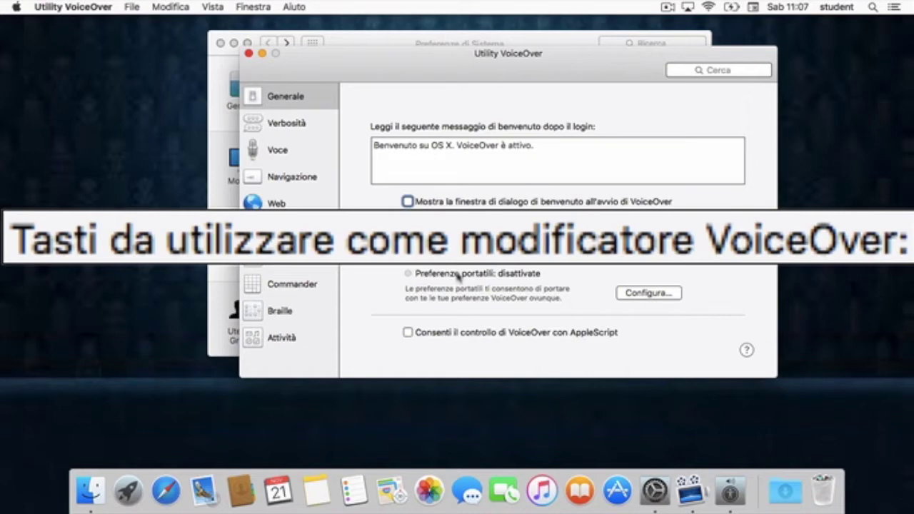
Go through the VoiceOver modifier key choices and select Ctrl + Opzione o Blocco maiuscole
key("ctrl+alt+Right")
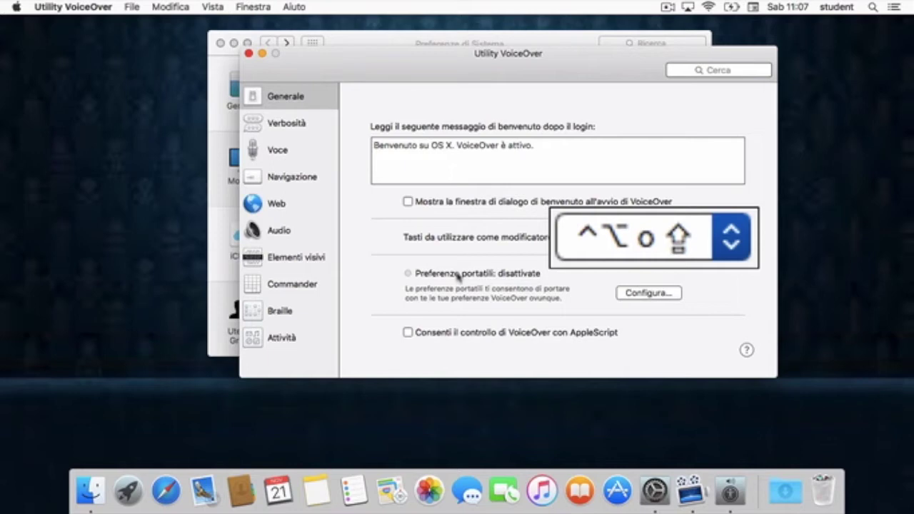
key("ctrl+alt+Right")
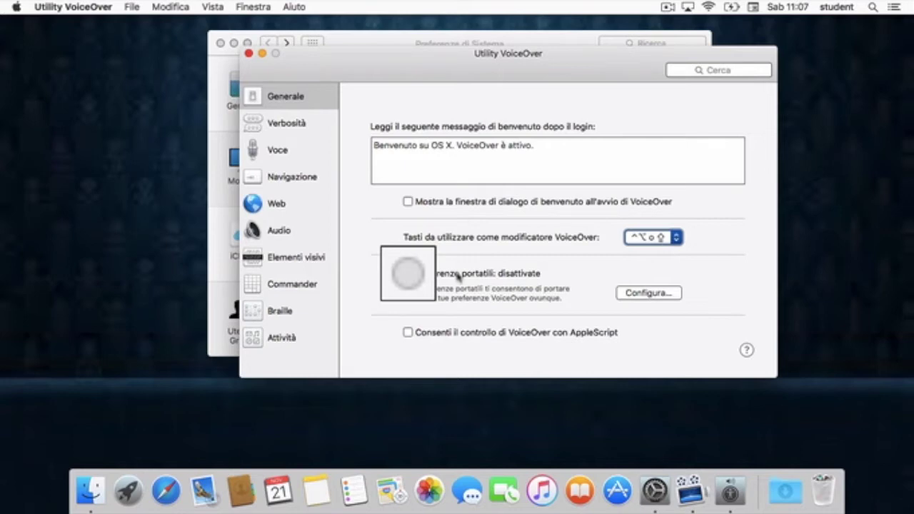
key("ctrl+alt+Left")
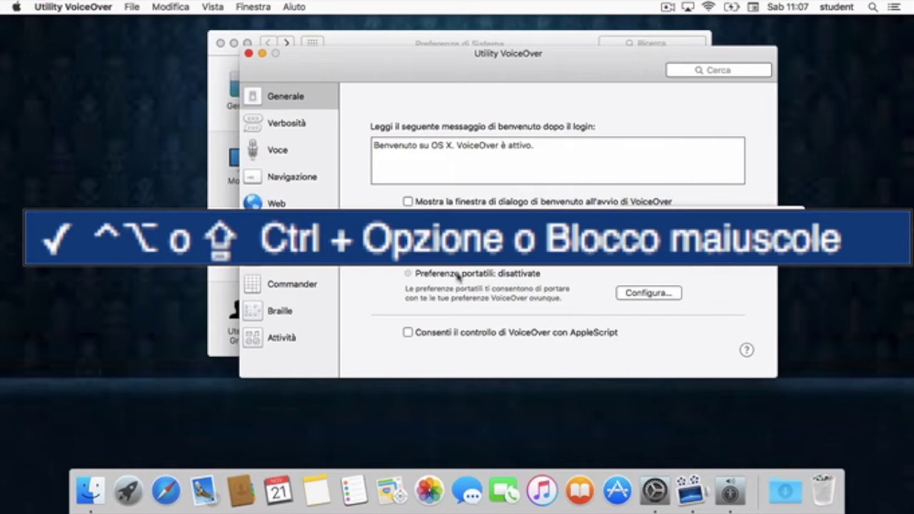
key("Up")
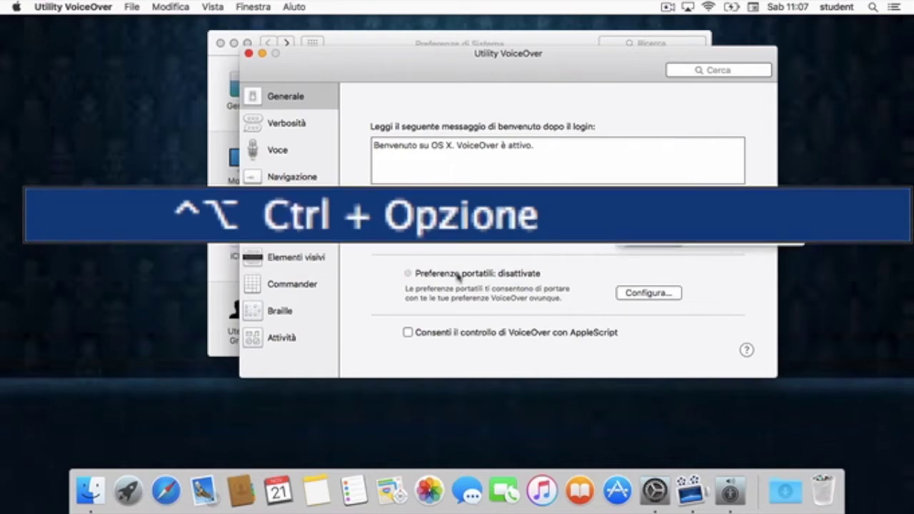
key("Caps_Lock")
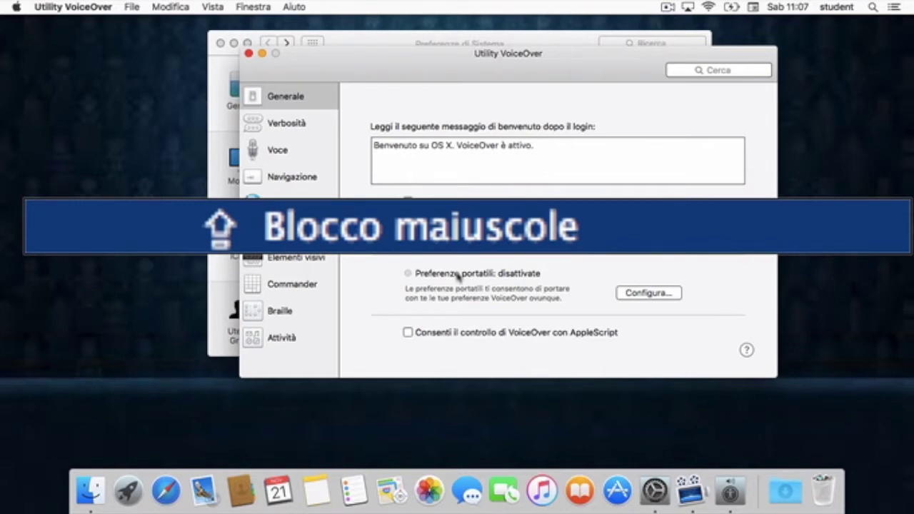
key("Down")
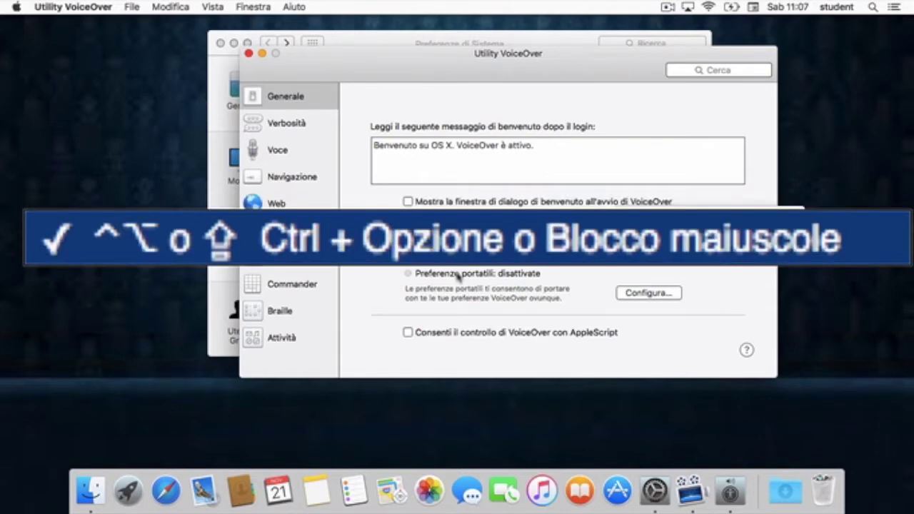
key("Return")
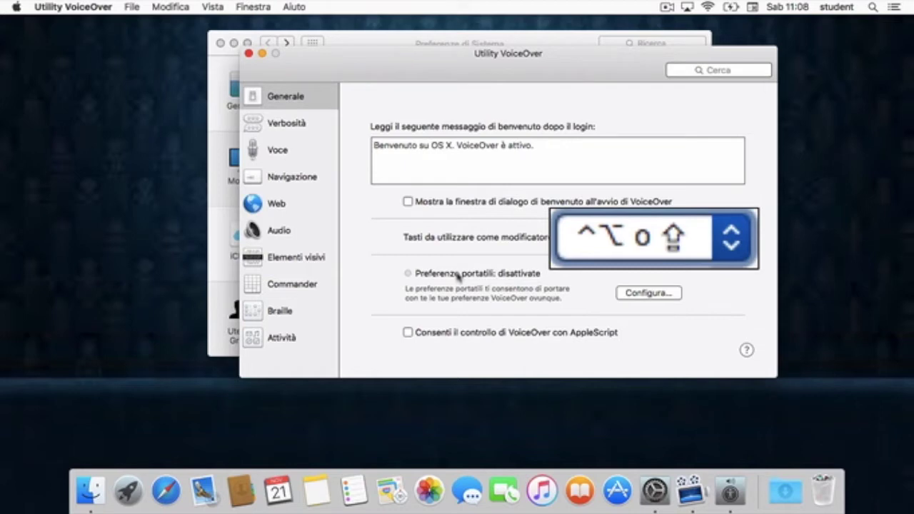
Allow VoiceOver to be controlled with AppleScript, authorising the change with the administrator user name and password
key("ctrl+alt+Right")
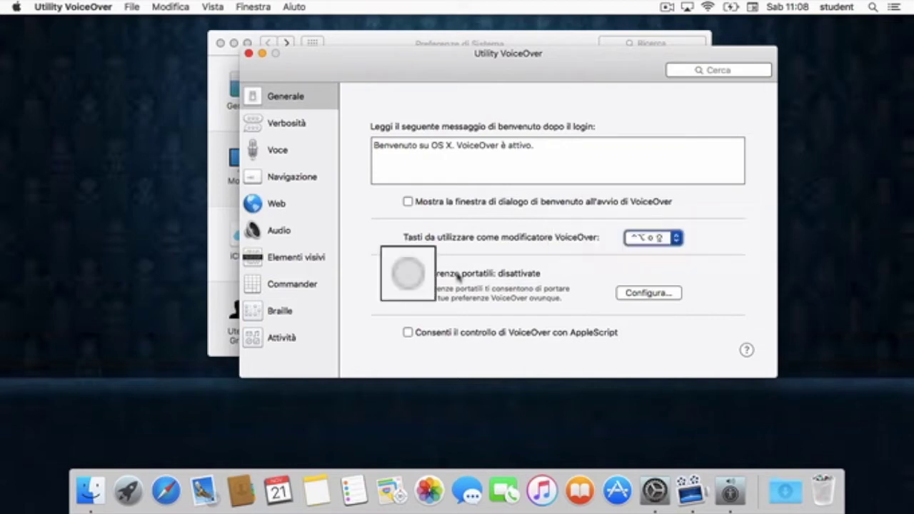
key("ctrl+alt+Right")
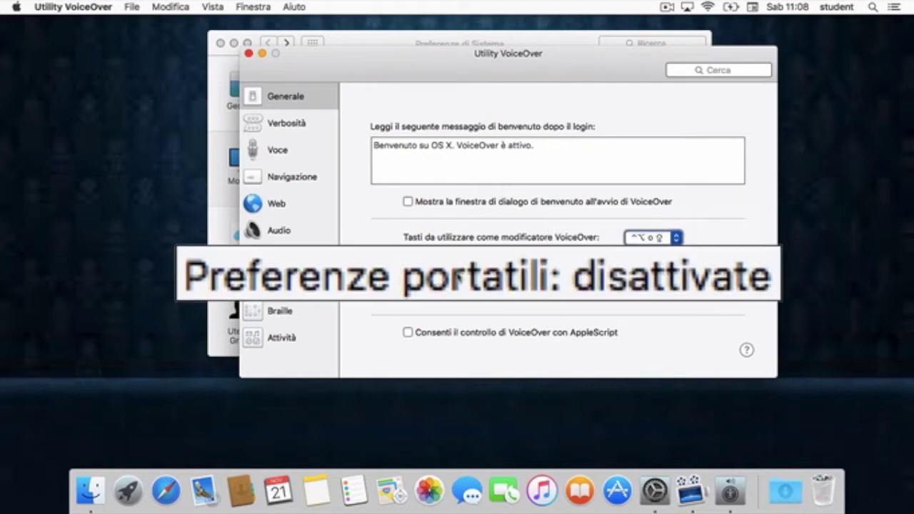
key("ctrl+alt+Right")
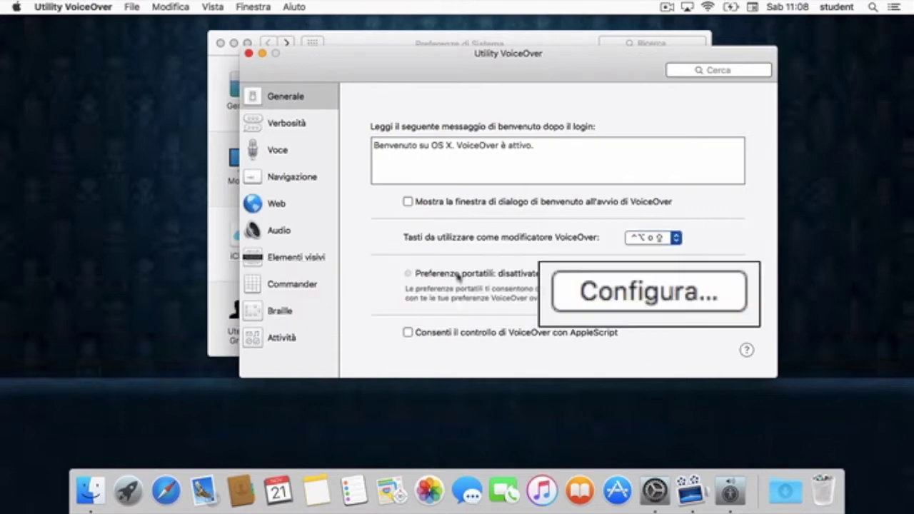
key("ctrl+alt+Right")
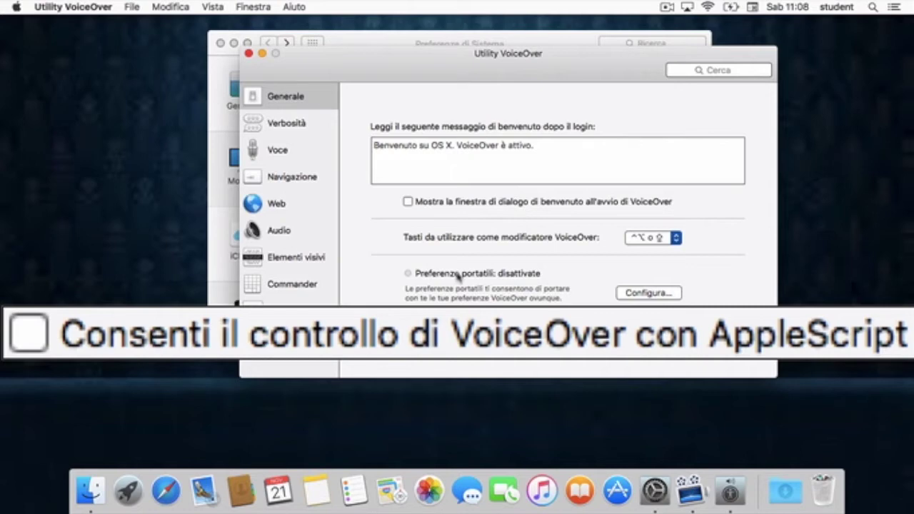
key("ctrl+alt+space")
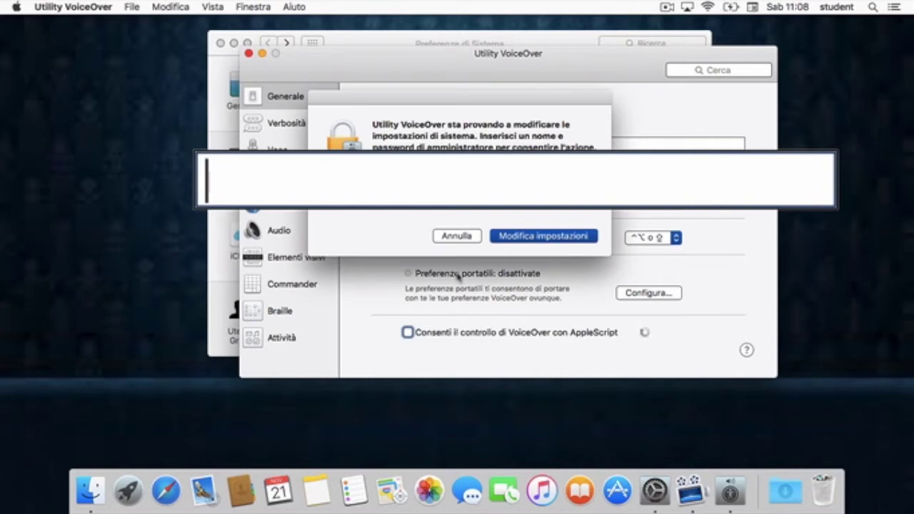
key("Tab")
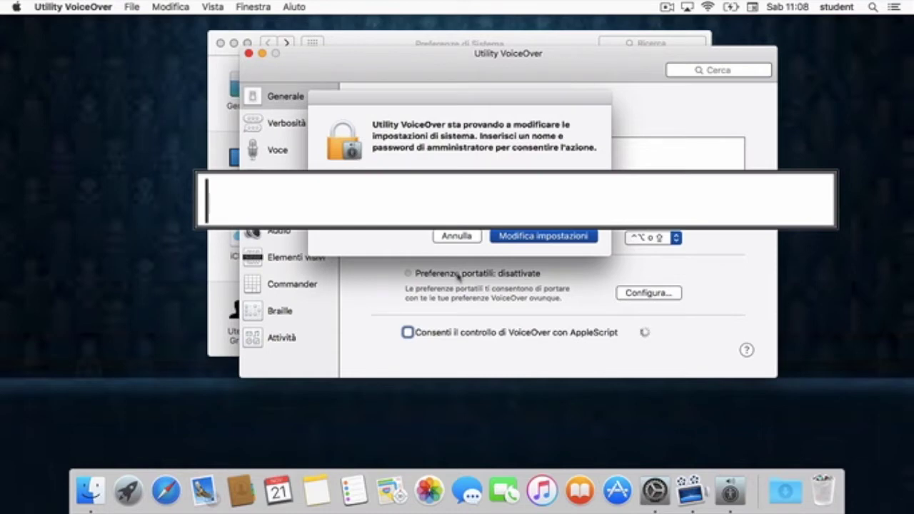
key("ctrl+alt+Right")
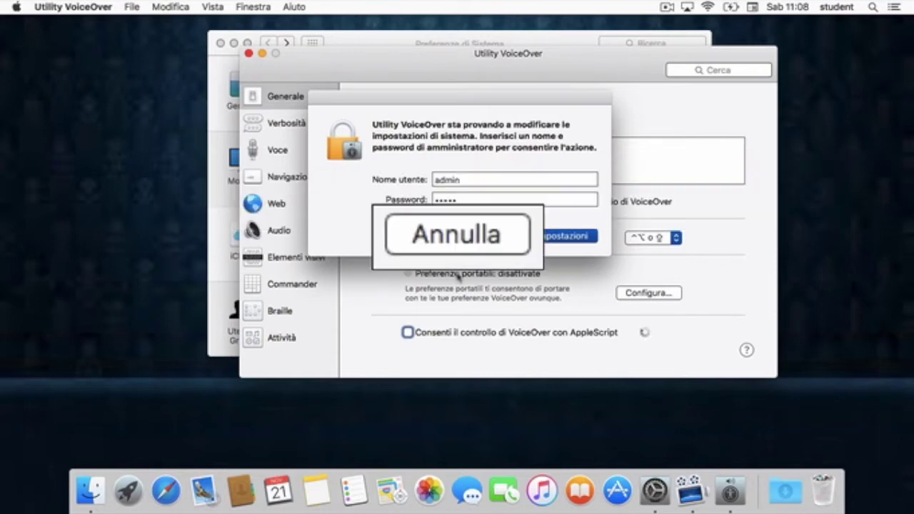
key("ctrl+alt+Right")
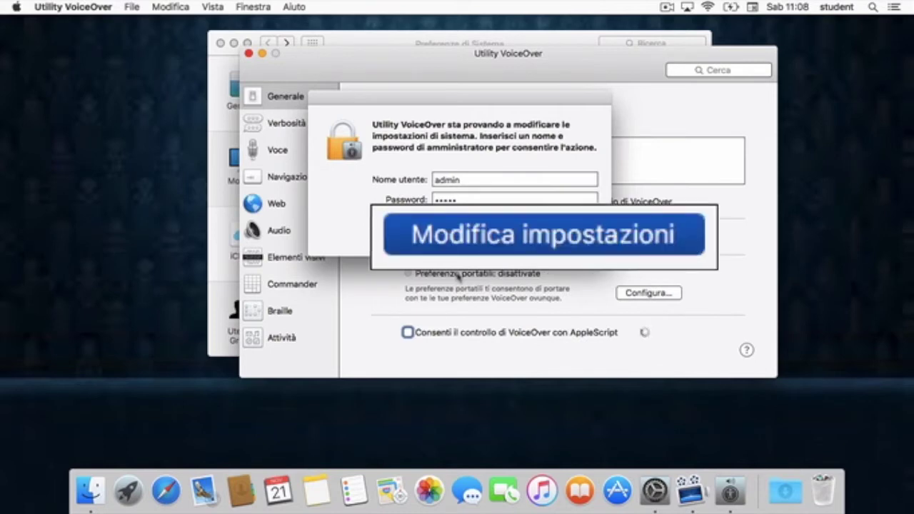
key("ctrl+alt+space")
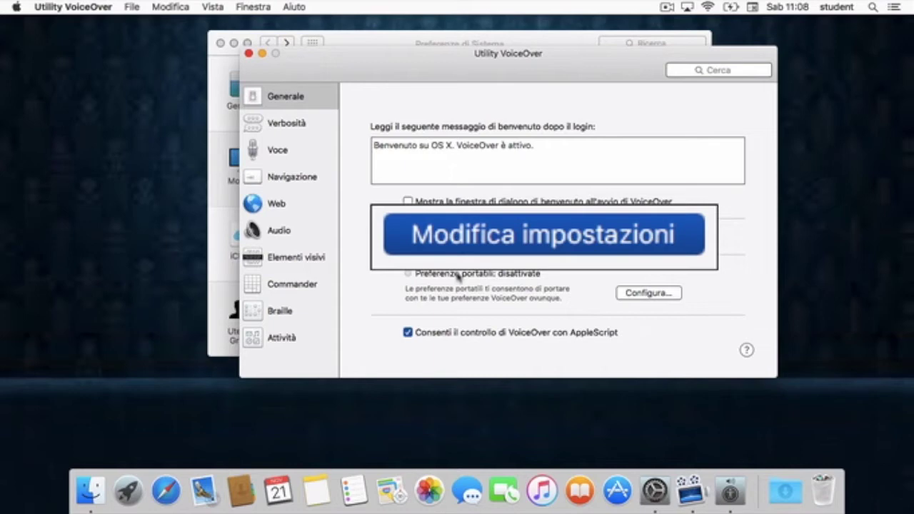
Return to the category list and open the Verbosità category's Voce settings
key("ctrl+alt+Left")
key("ctrl+alt+Right")
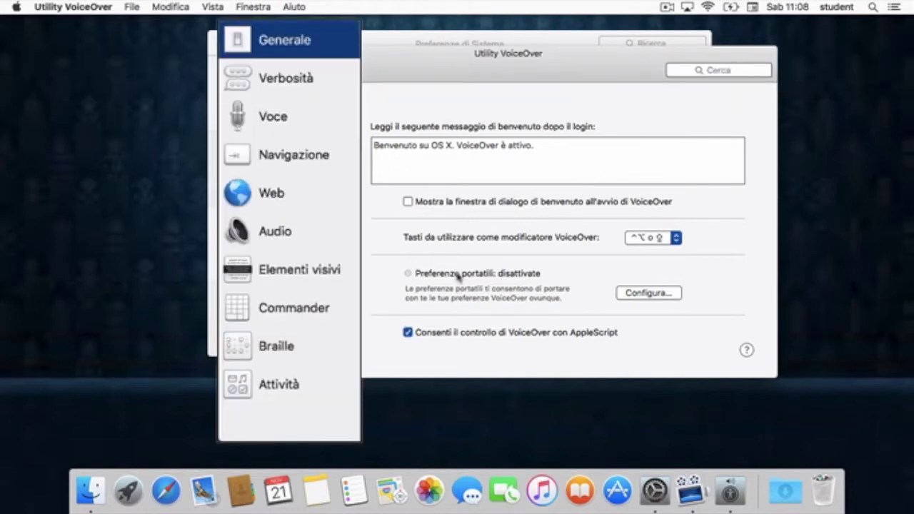
key("Down")
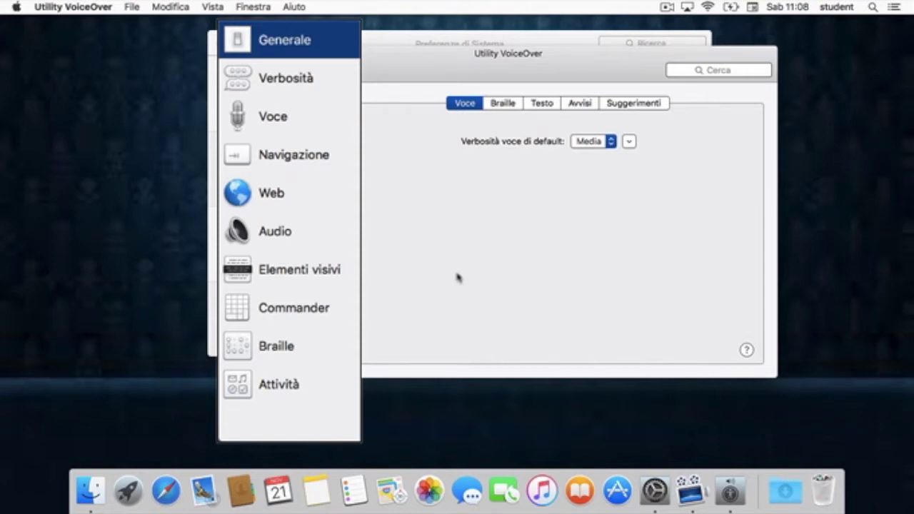
key("Tab")
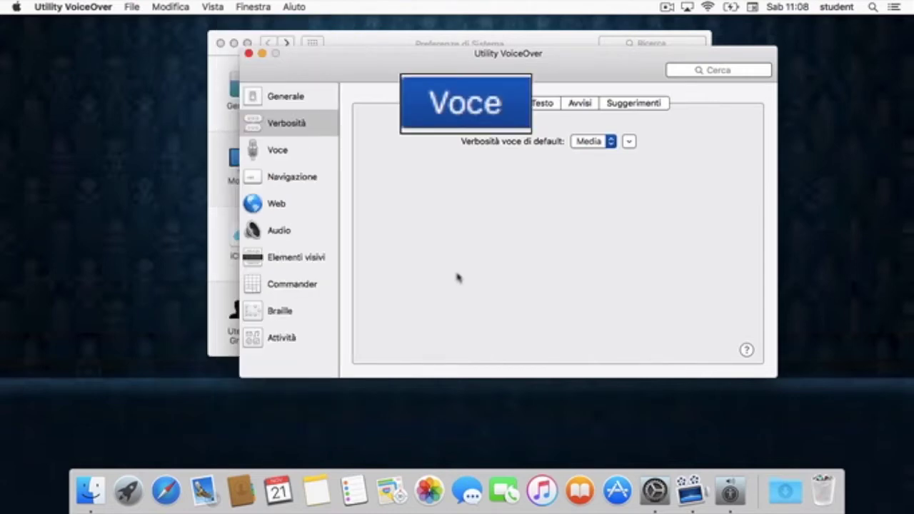
Show the Suggerimenti settings of Verbosità and examine the option for speaking instructions on the item in the VoiceOver cursor
key("ctrl+alt+Right")
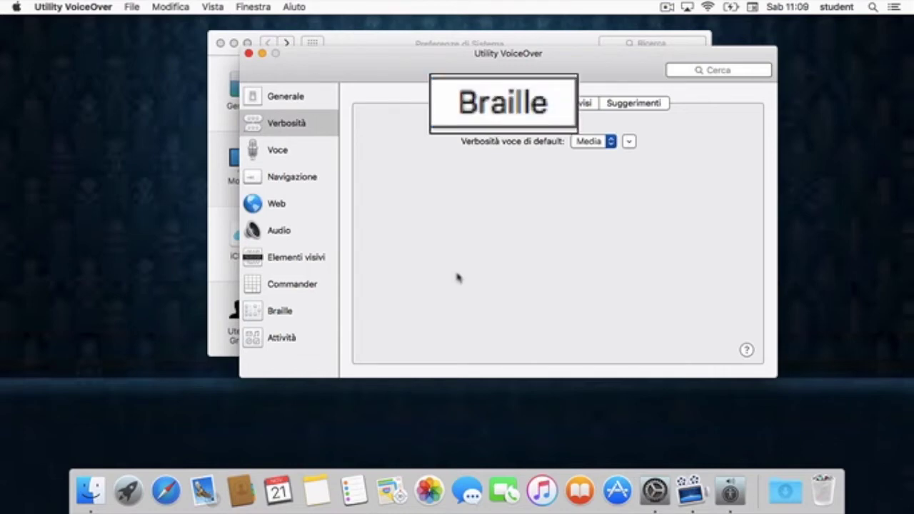
key("ctrl+alt+Right")
key("ctrl+alt+Right")
key("ctrl+alt+Right")
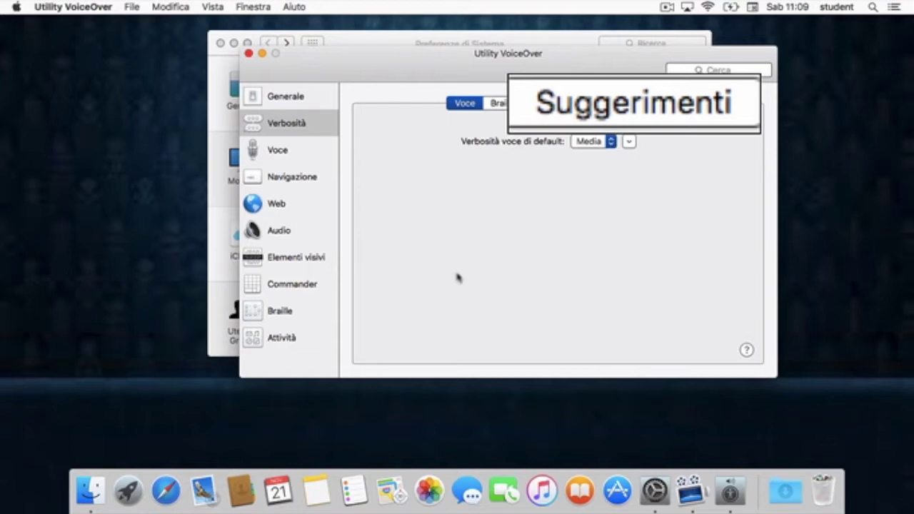
key("ctrl+alt+space")
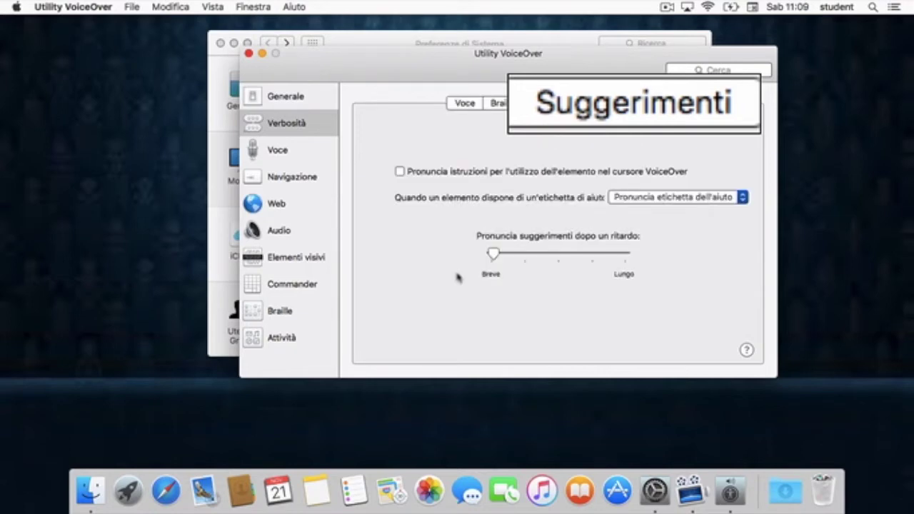
key("ctrl+alt+Right")
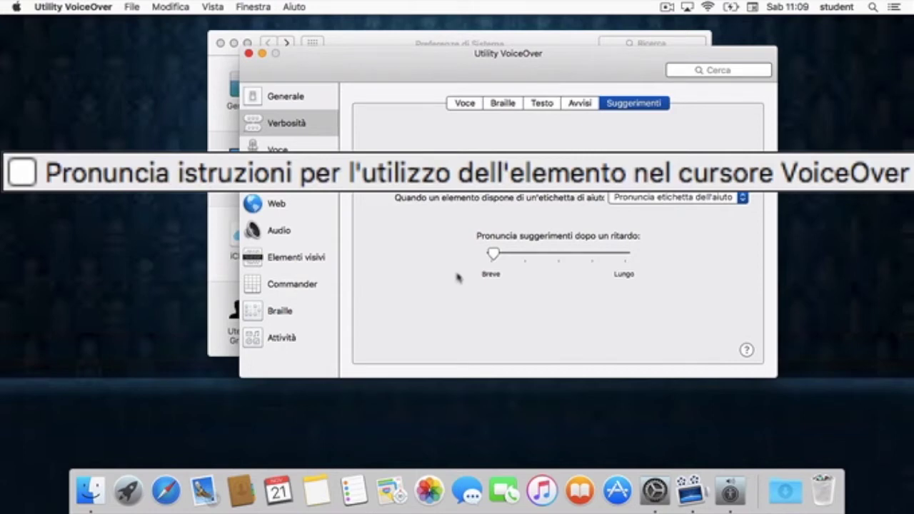
Switch the Verbosità category to its Avvisi settings
key("ctrl+alt+Left")
key("ctrl+alt+Left")
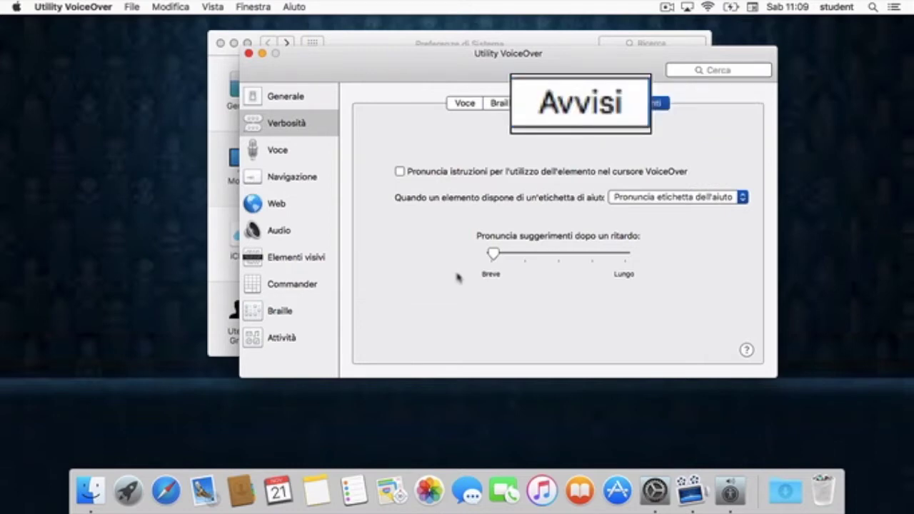
key("ctrl+alt+space")
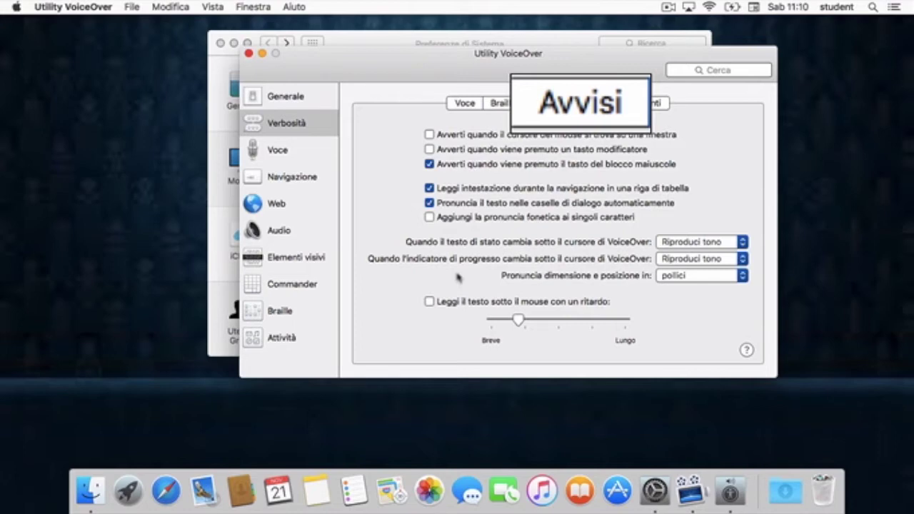
Examine the Avvisi options, from the mouse cursor window alert down to the unit for speaking size and position
key("ctrl+alt+Right")
key("ctrl+alt+Right")
key("ctrl+alt+Right")
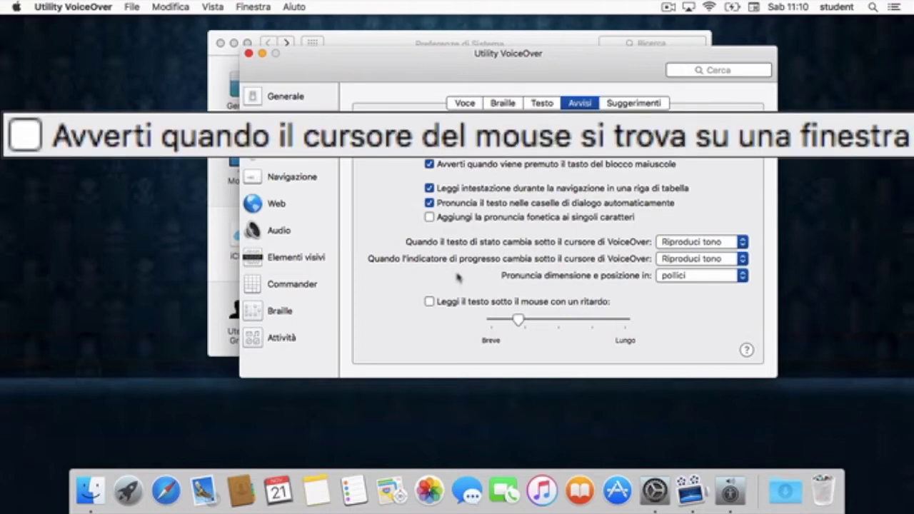
key("ctrl+alt+Right")
key("ctrl+alt+Right")
key("ctrl+alt+Right")
key("ctrl+alt+Right")
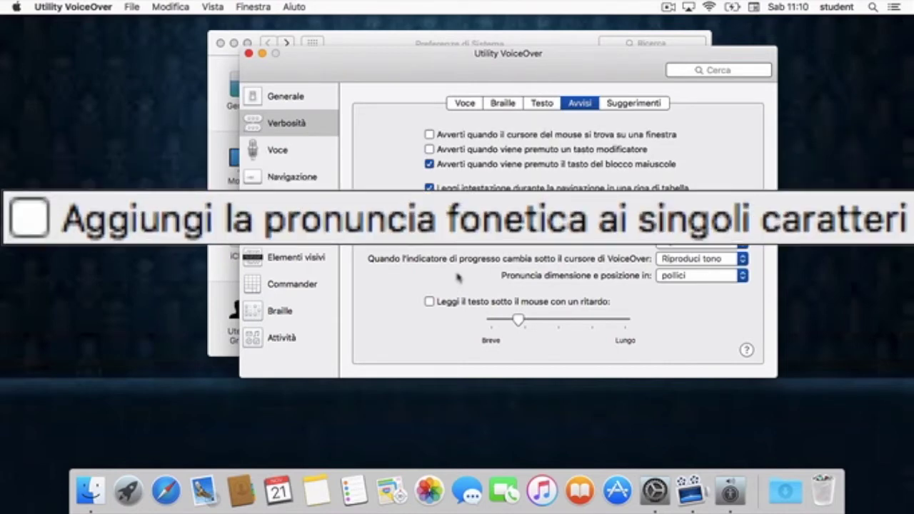
key("ctrl+alt+Right")
key("ctrl+alt+Right")
key("ctrl+alt+Right")
key("ctrl+alt+Right")
key("ctrl+alt+Right")
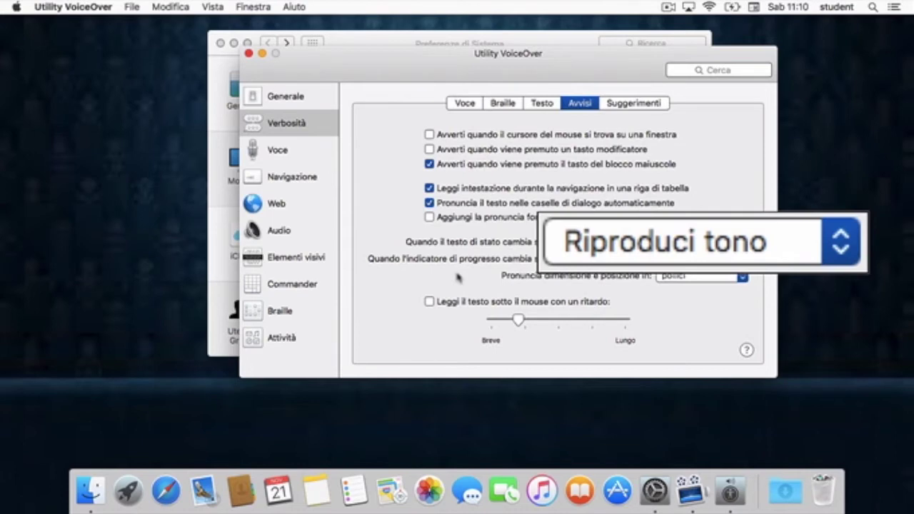
key("ctrl+alt+Right")
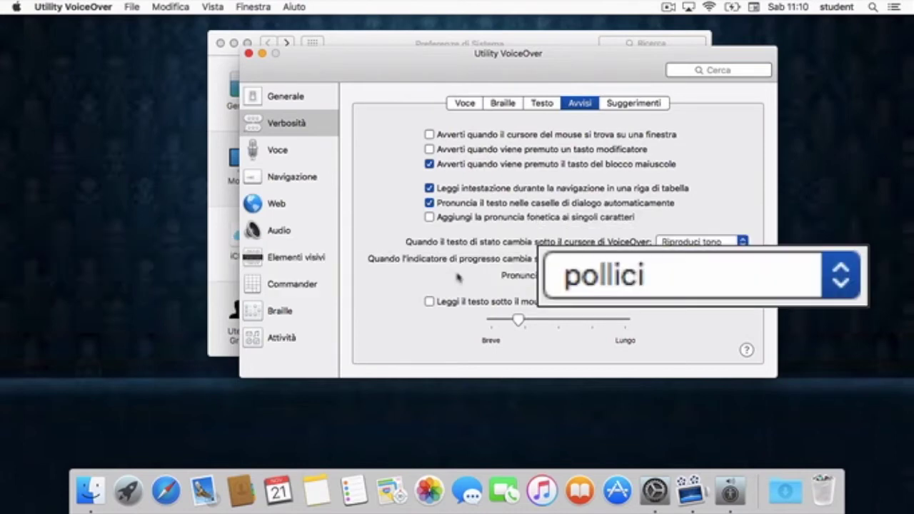
Enable reading the text under the mouse after a delay and set the delay to its shortest value, Breve
key("ctrl+alt+Right")
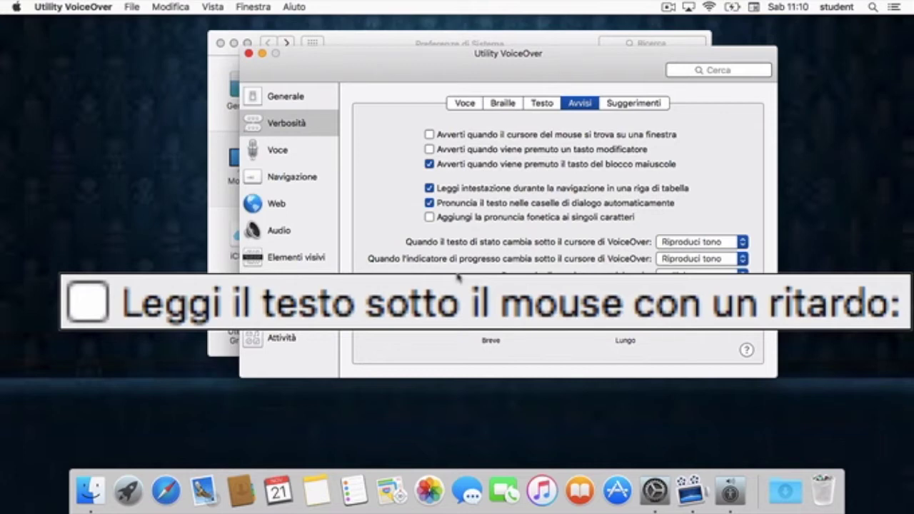
key("ctrl+alt+Right")
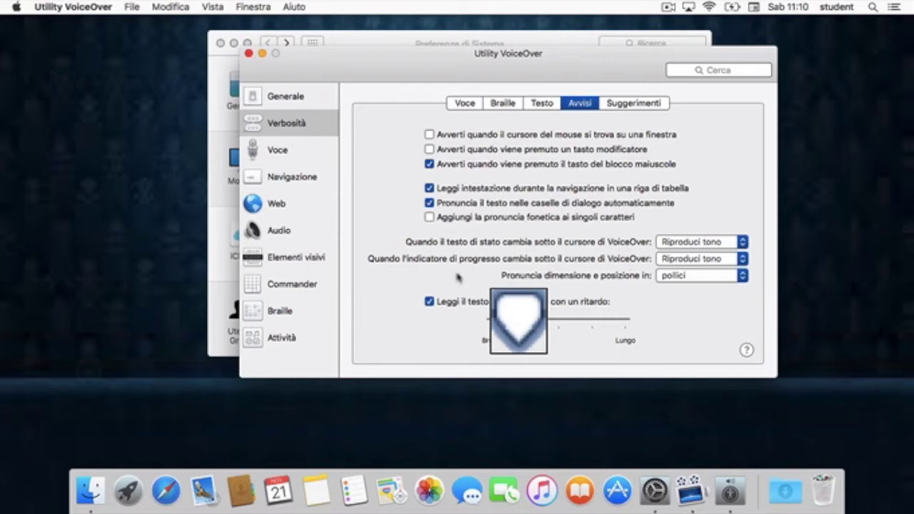
key("Left")
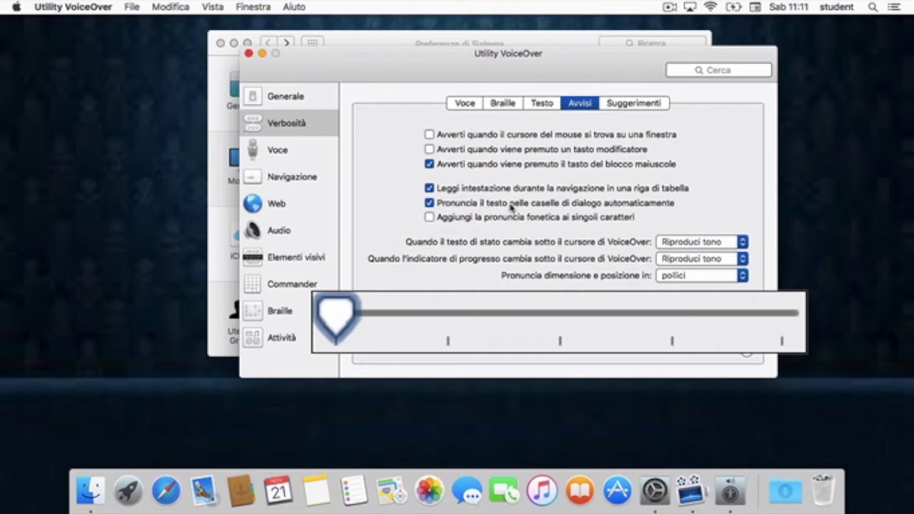
Return to the Verbosità section selector and switch to the Testo settings
key("Tab")
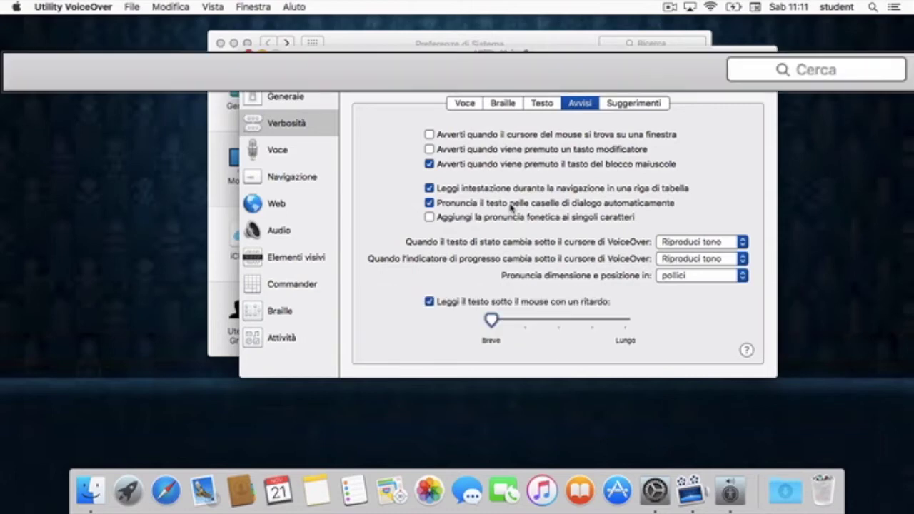
key("Tab")
key("Tab")
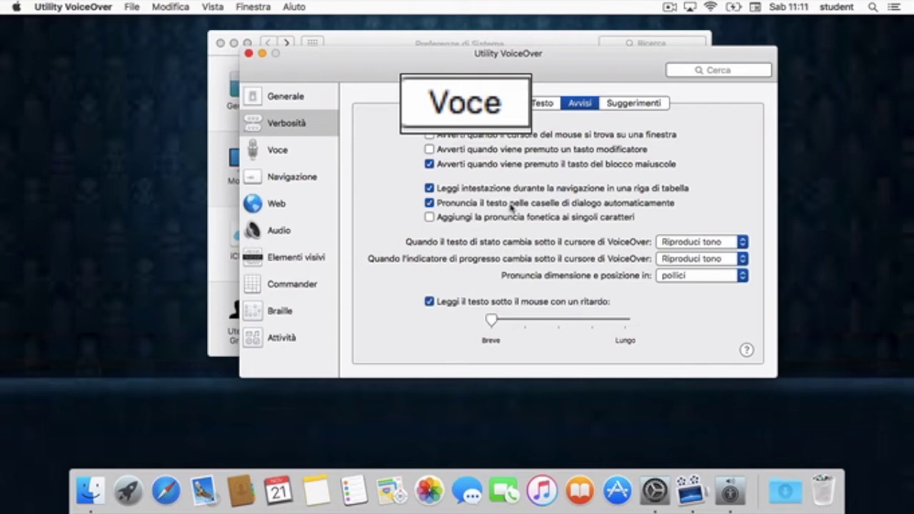
key("ctrl+alt+Right")
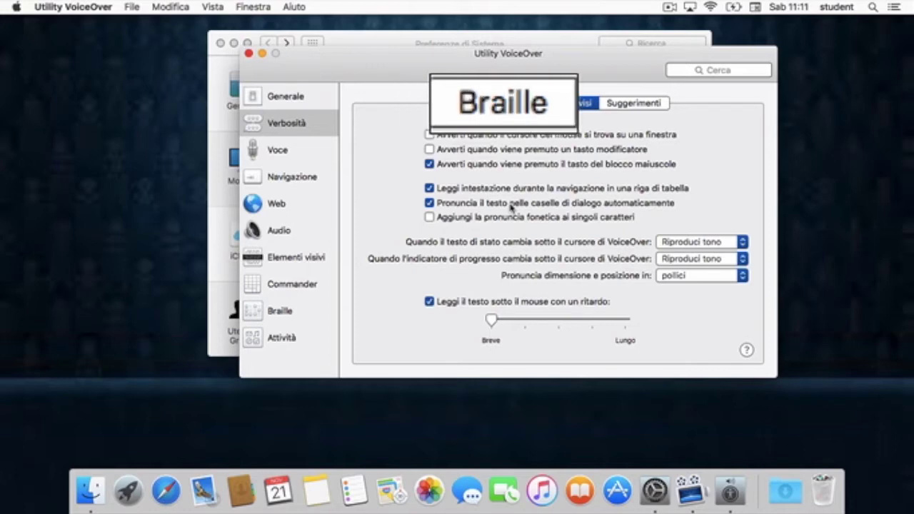
key("ctrl+alt+Left")
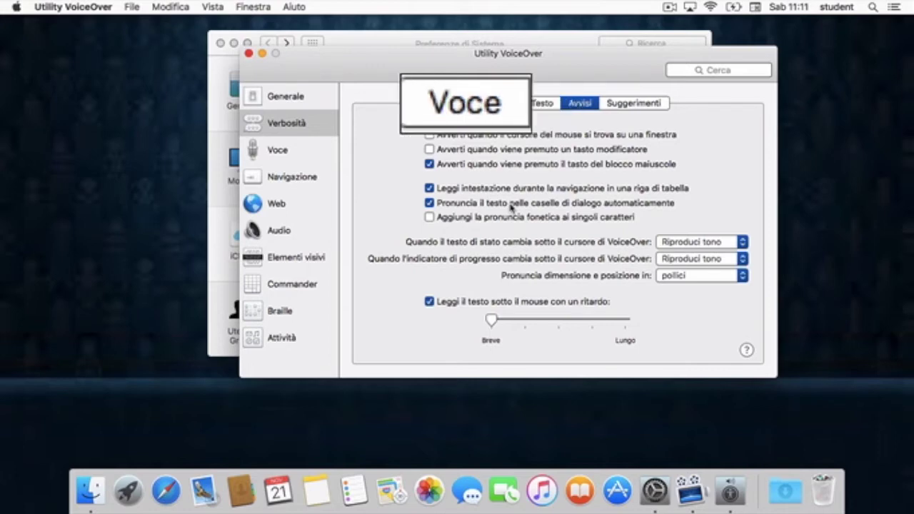
key("ctrl+alt+Left")
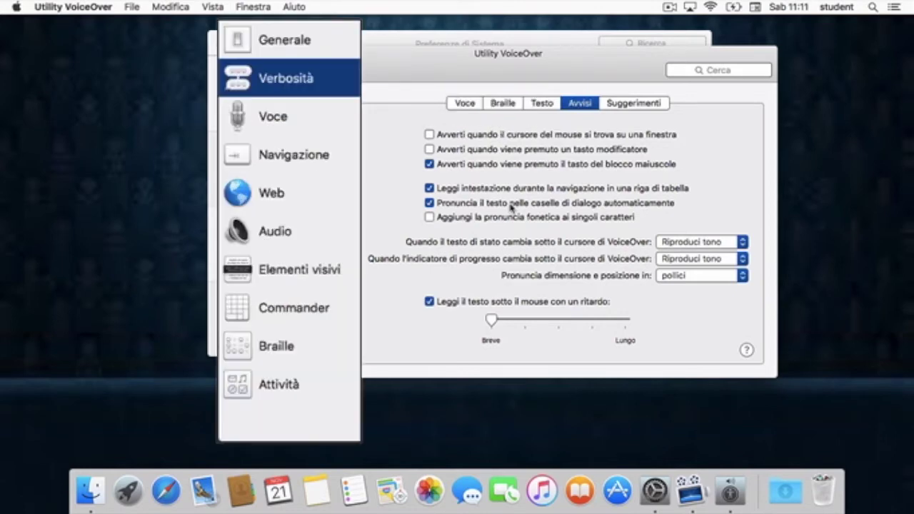
key("ctrl+alt+Right")
key("ctrl+alt+Right")
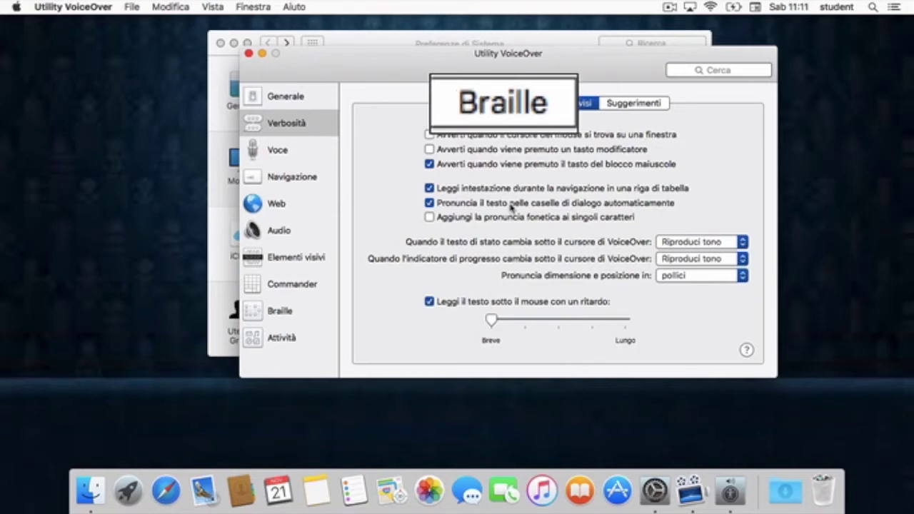
key("ctrl+alt+Right")
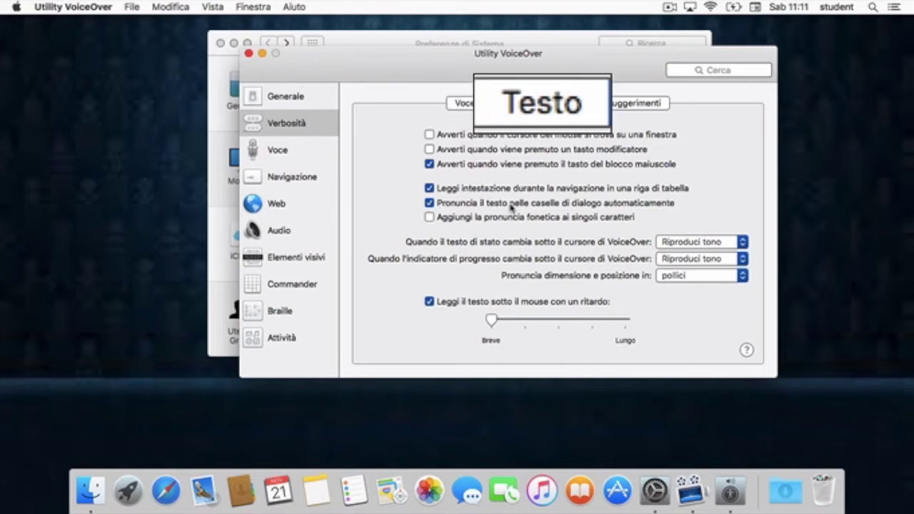
key("ctrl+alt+space")
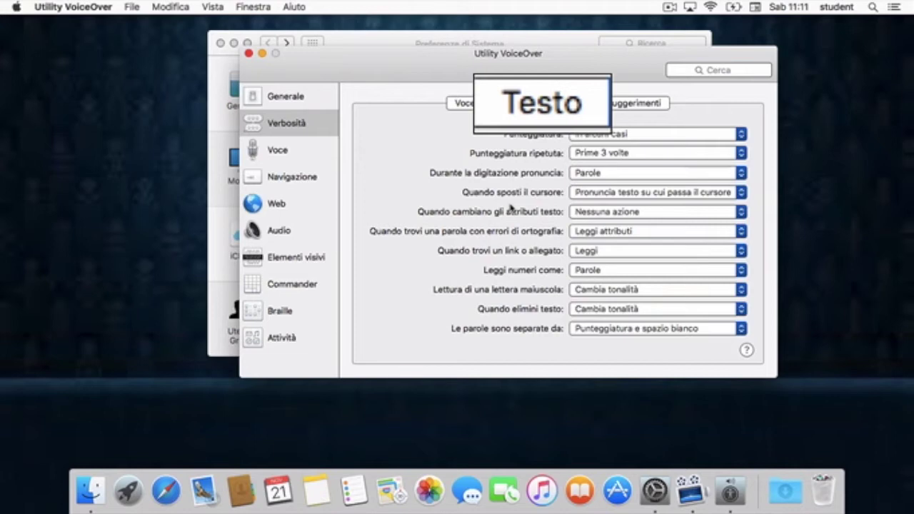
Examine the Testo options for punctuation, repeated punctuation and what is spoken while typing
key("Tab")
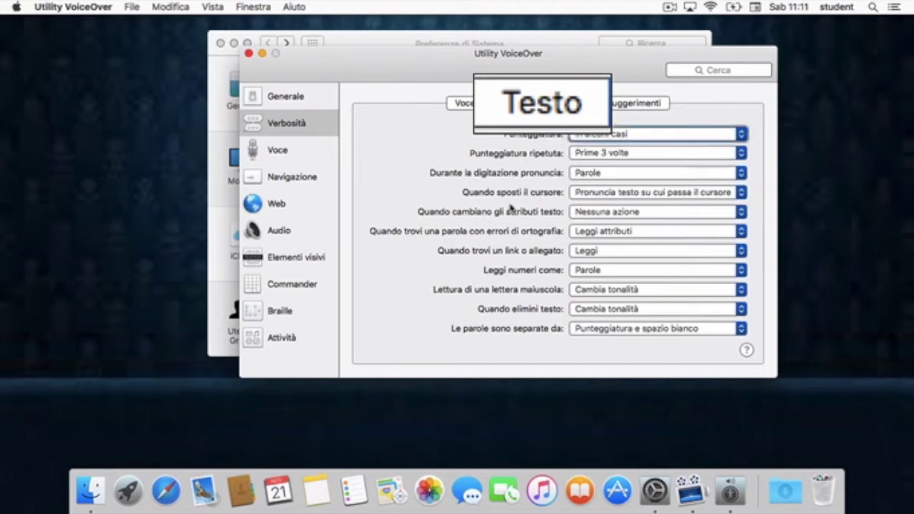
key("ctrl+alt+Right")
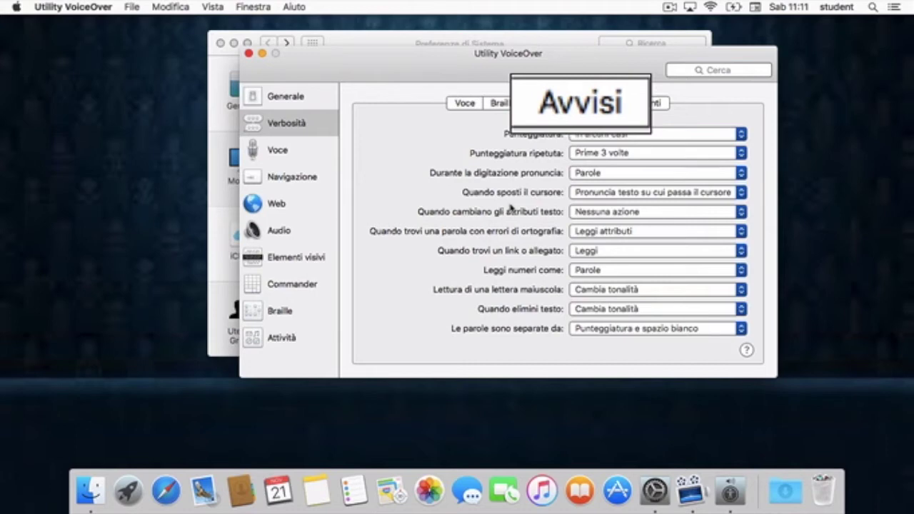
key("ctrl+alt+Right")
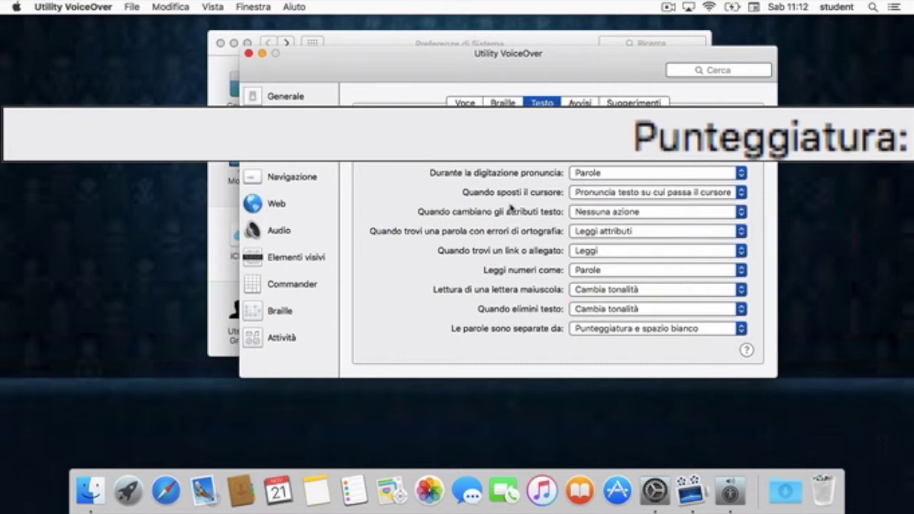
key("ctrl+alt+Right")
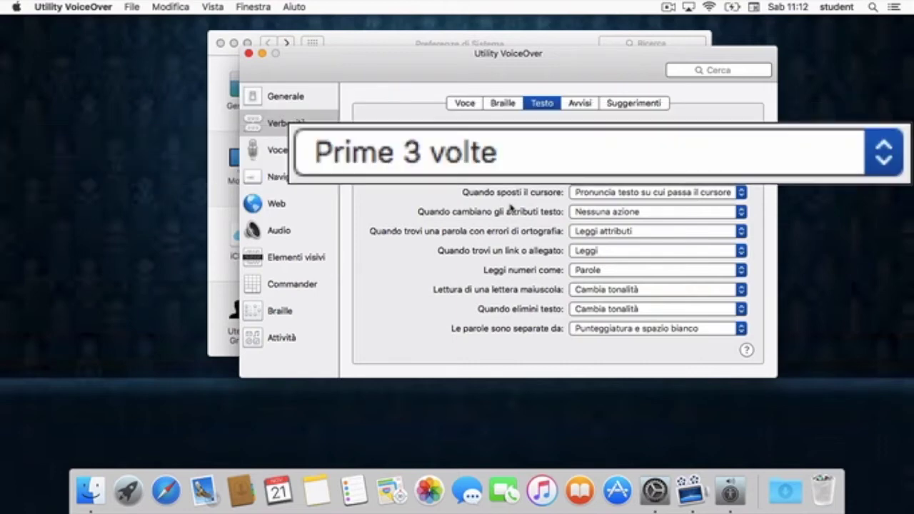
key("ctrl+alt+Right")
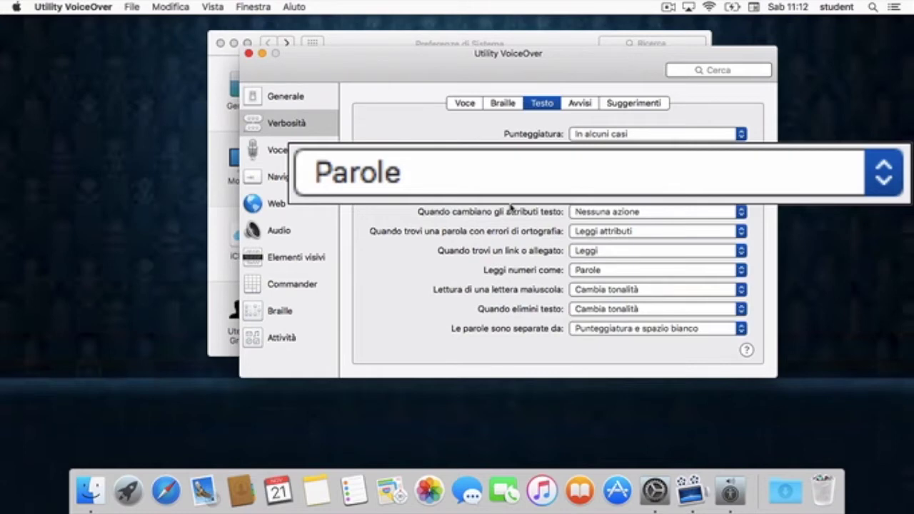
Examine the available choices for what is spoken when moving the cursor, without changing the setting
key("ctrl+alt+Left")
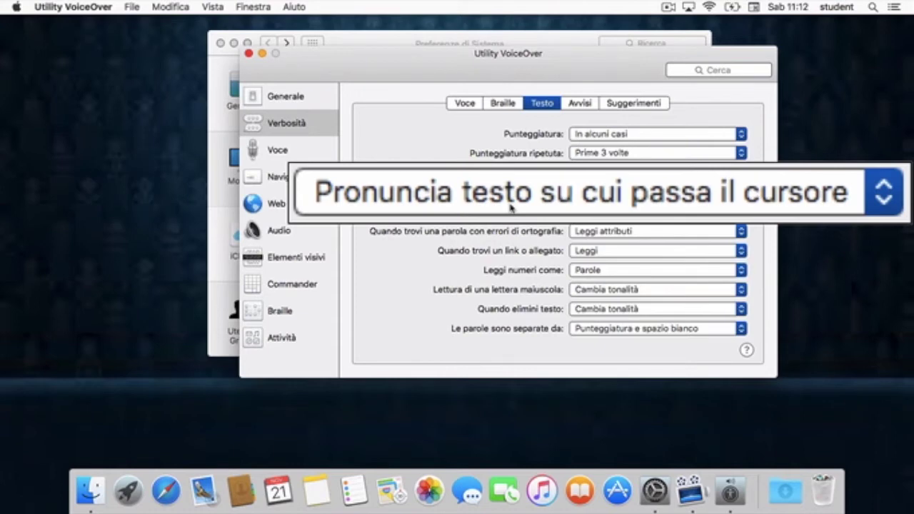
key("ctrl+alt+space")
key("Down")
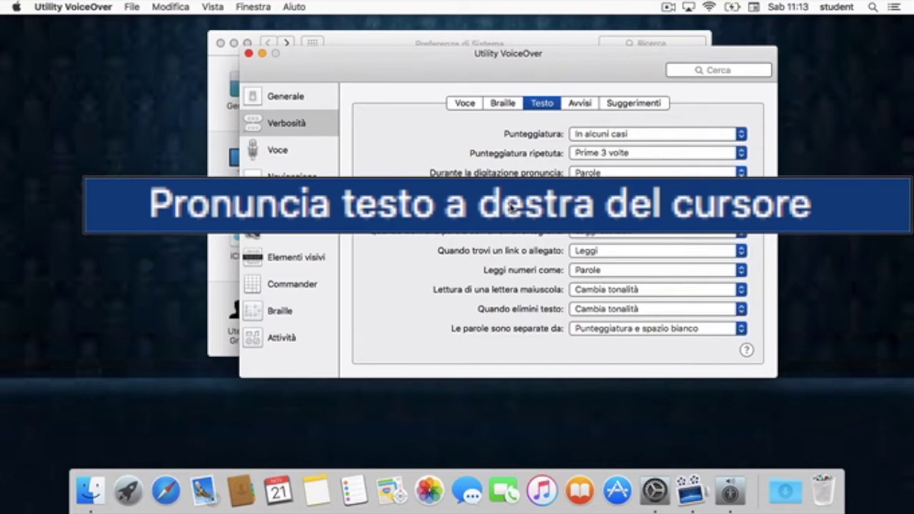
key("Escape")
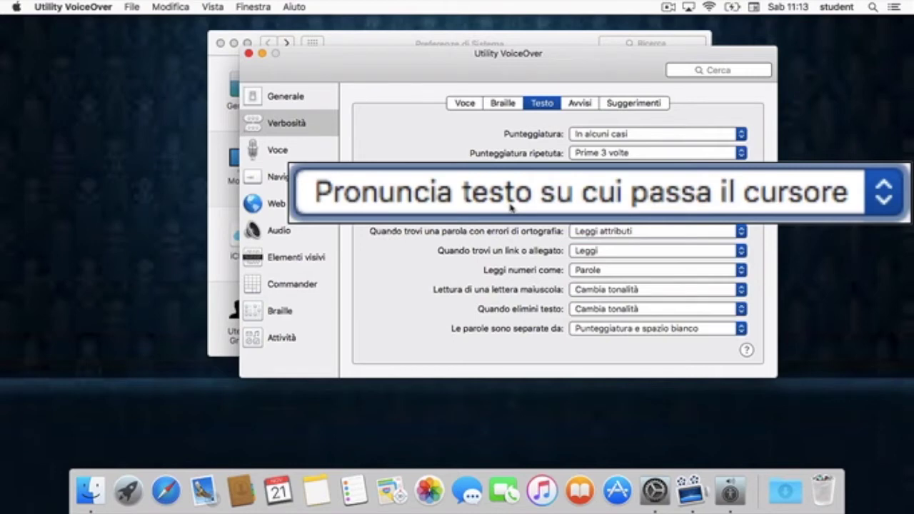
Set the action for when text attributes change to Riproduci tono
key("ctrl+alt+Right")
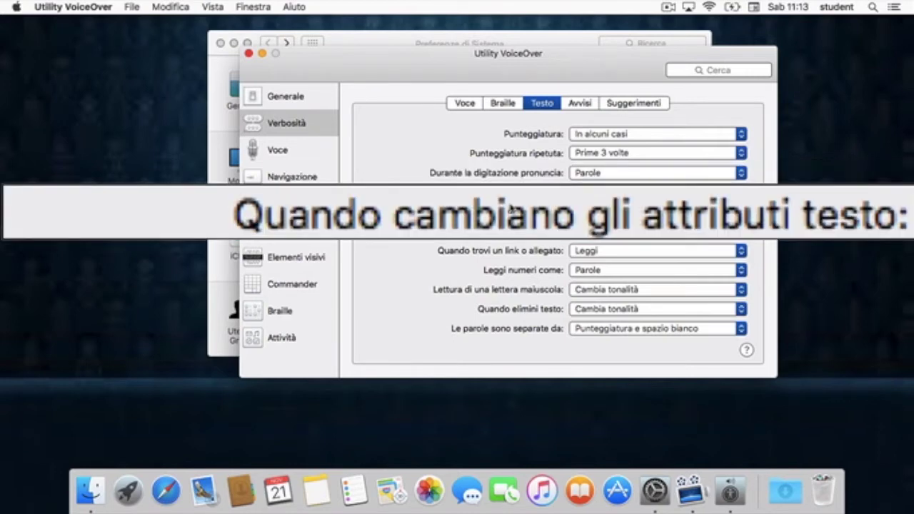
key("ctrl+alt+Right")
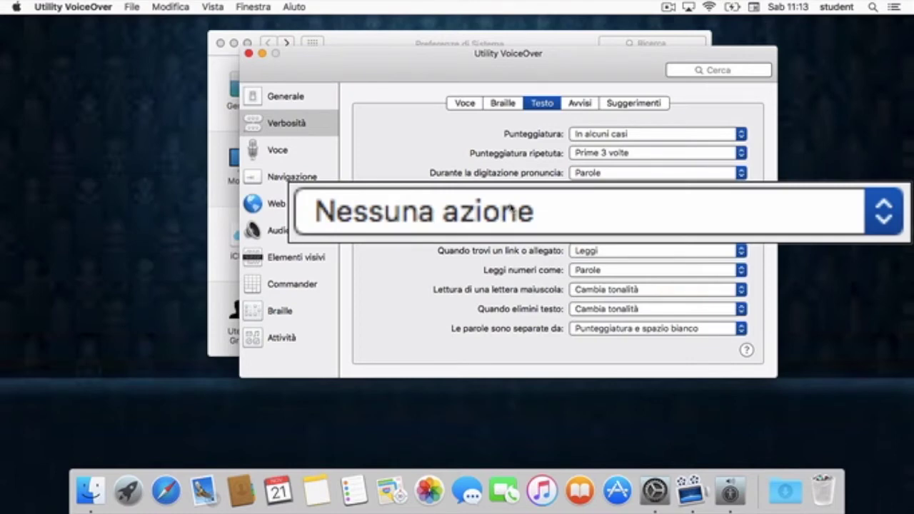
key("ctrl+alt+space")
key("Down")
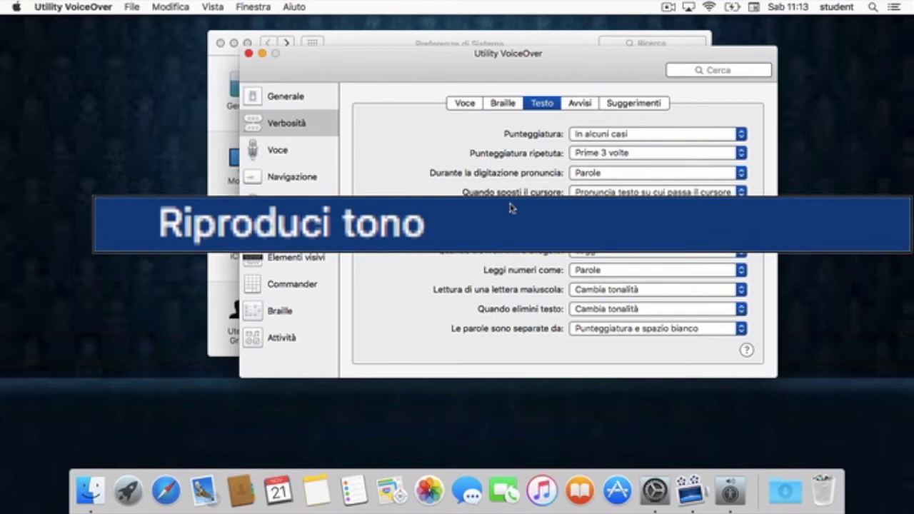
key("ctrl+alt+space")
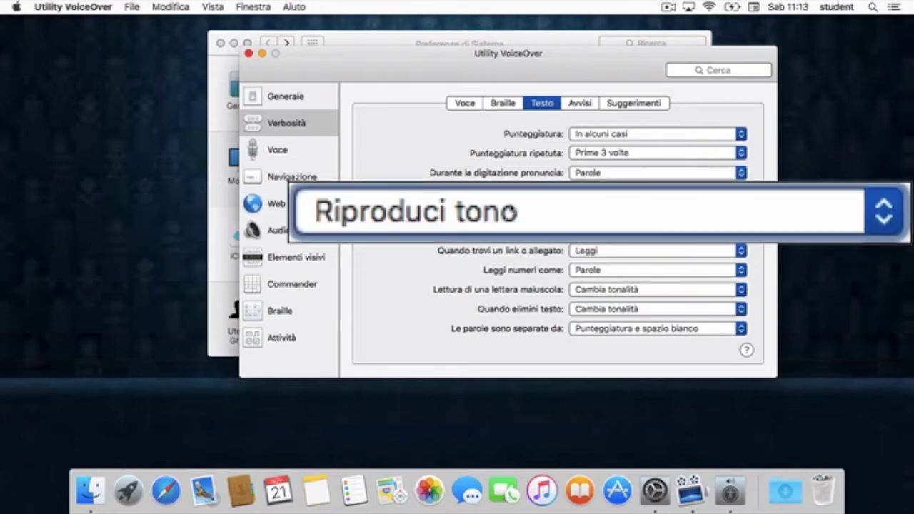
Set the action for words with spelling errors to Cambia tonalità
key("ctrl+alt+Left")
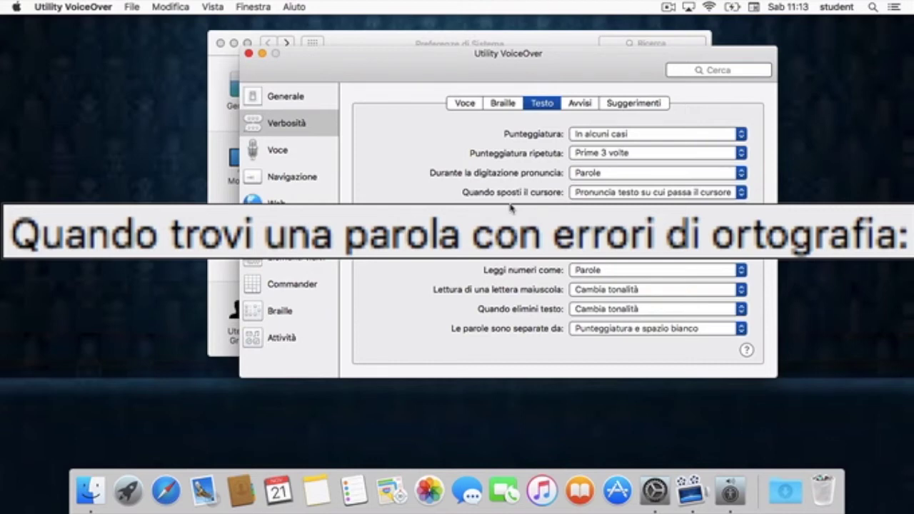
key("ctrl+alt+Right")
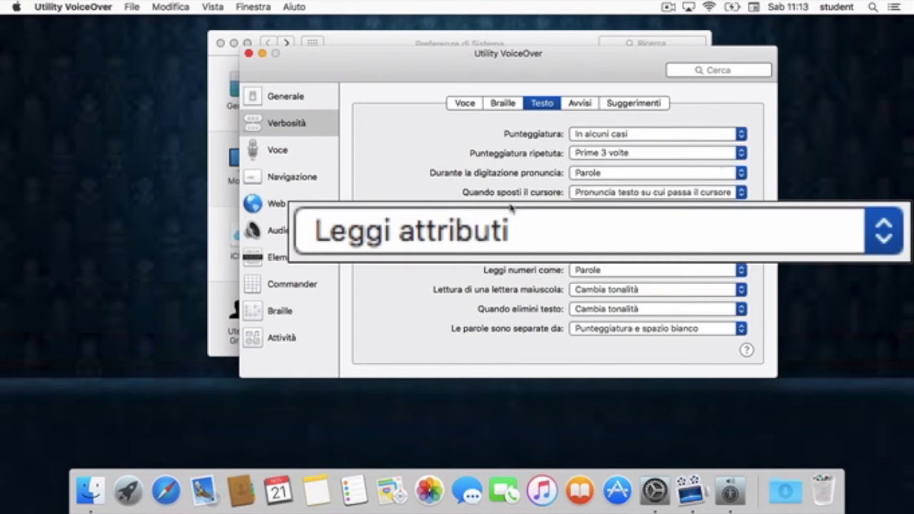
key("ctrl+alt+space")
key("Down")
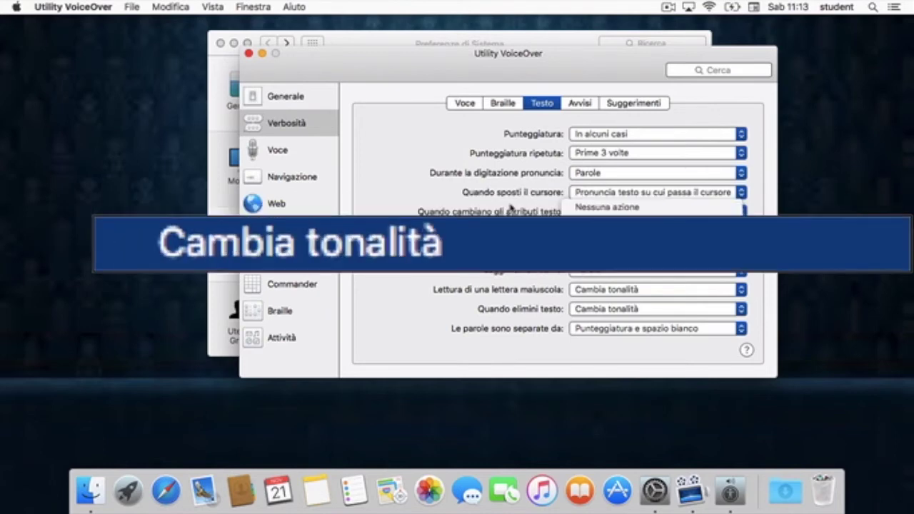
key("ctrl+alt+space")
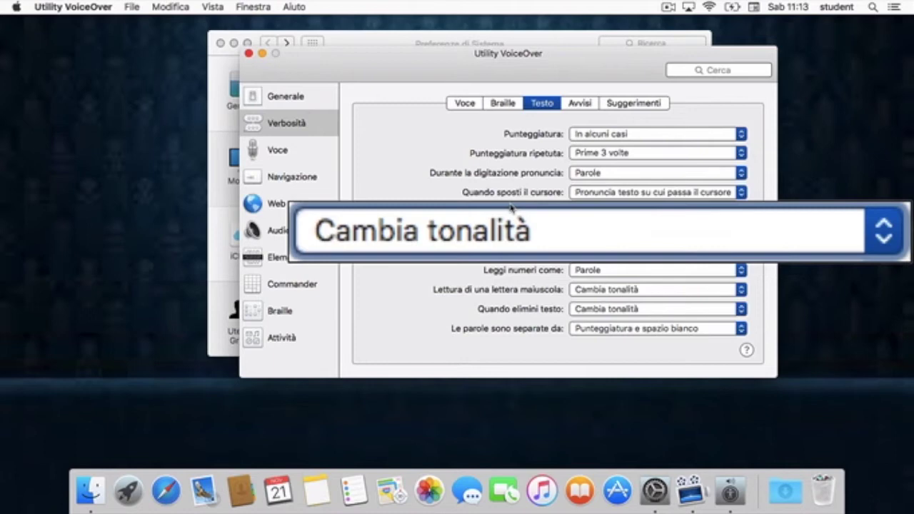
Examine the remaining Testo options for links or attachments, numbers, capital letters, deleted text and word separation
key("ctrl+alt+Right")
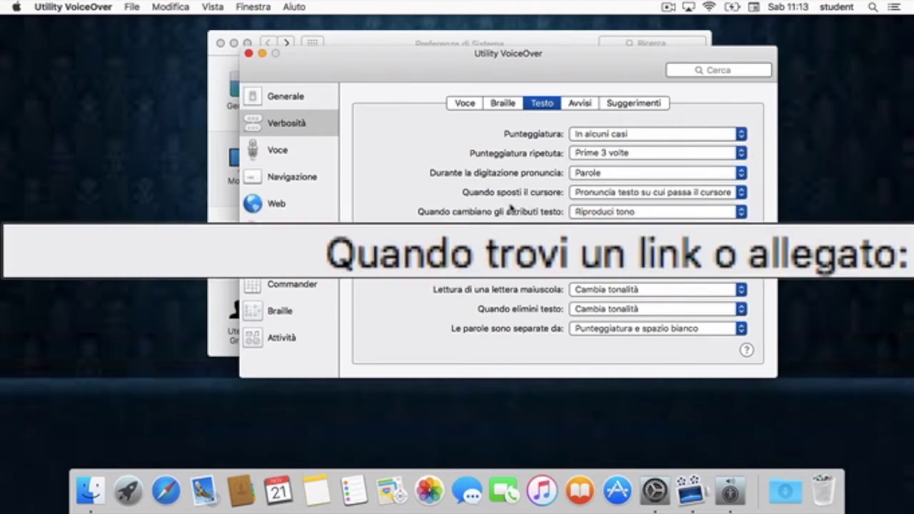
key("ctrl+alt+Right")
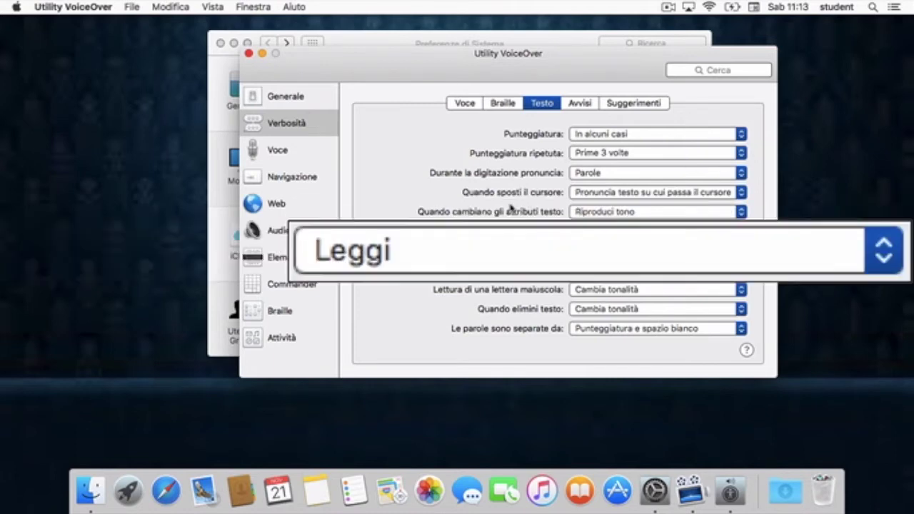
key("ctrl+alt+Right")
key("ctrl+alt+Right")
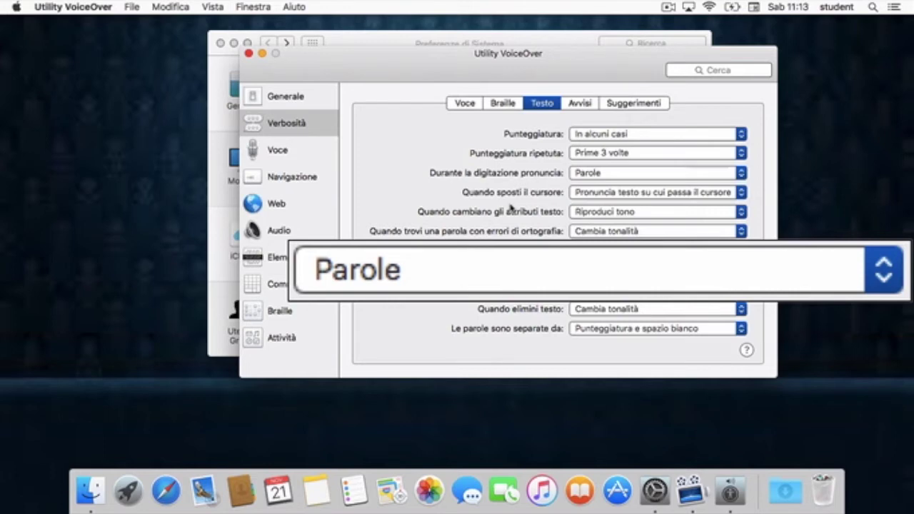
key("ctrl+alt+Right")
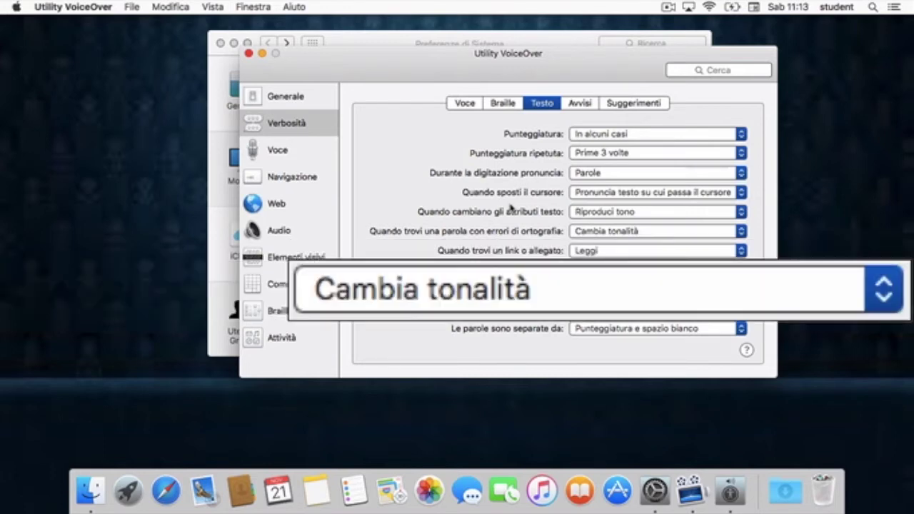
key("ctrl+alt+Right")
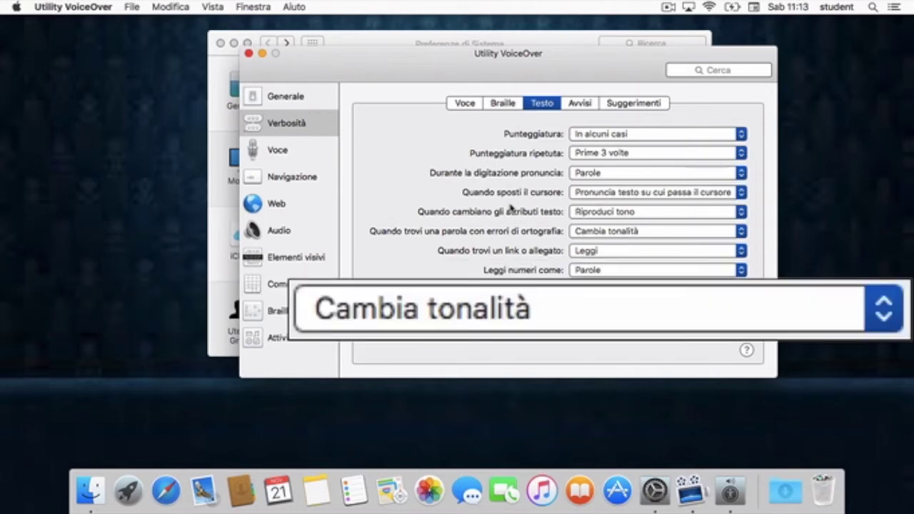
key("ctrl+alt+Right")
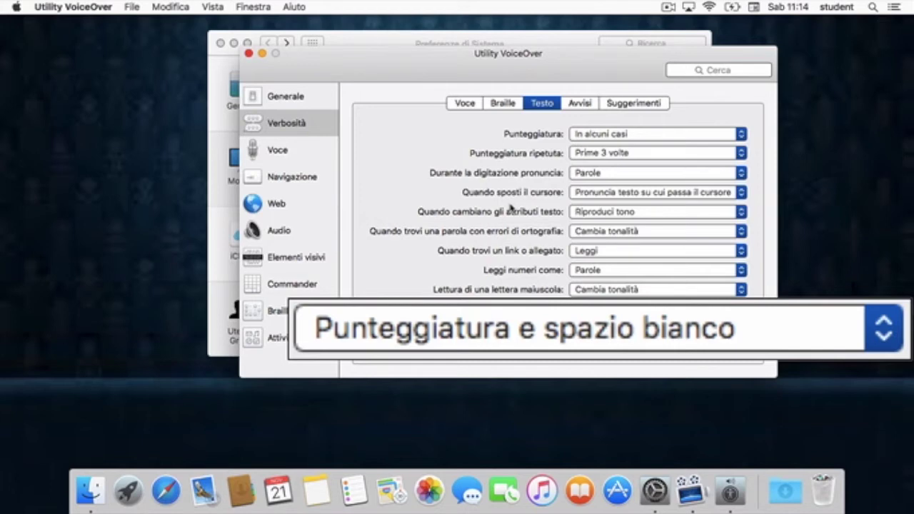
Leave the Testo settings and open the Navigazione category
key("Tab")
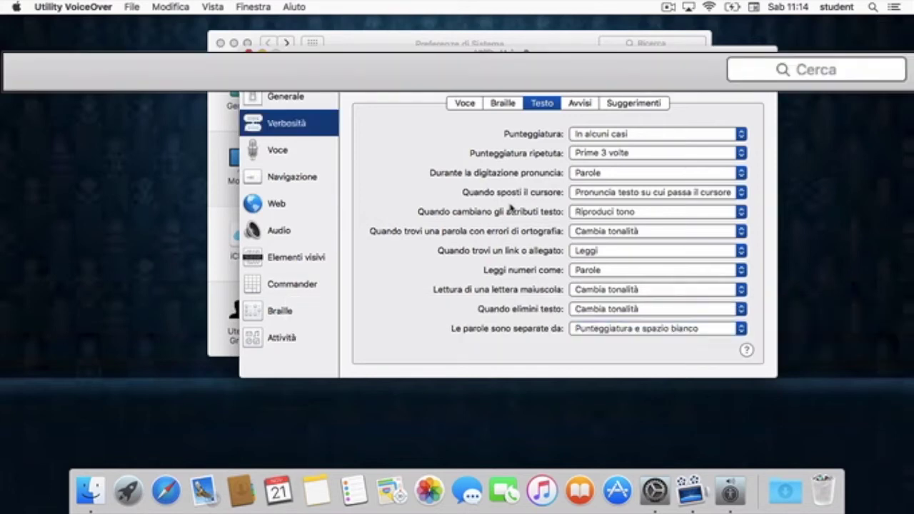
key("Tab")
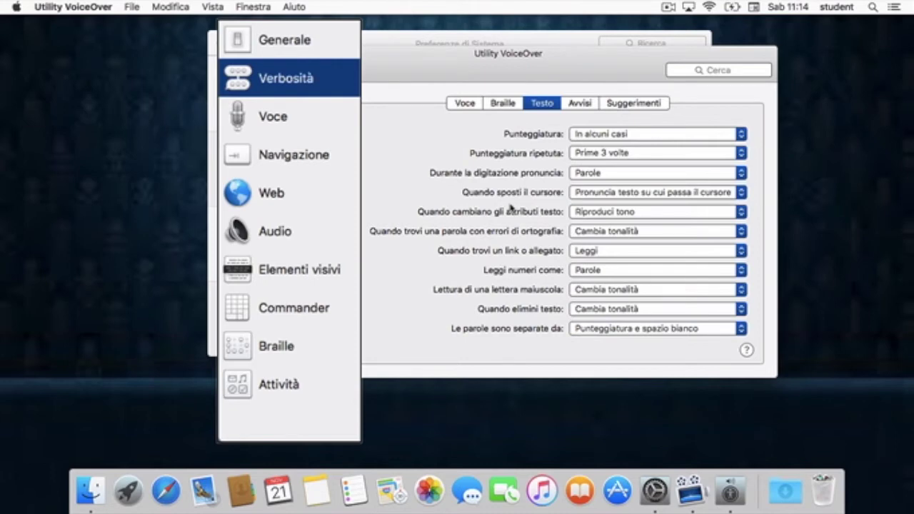
key("Down")
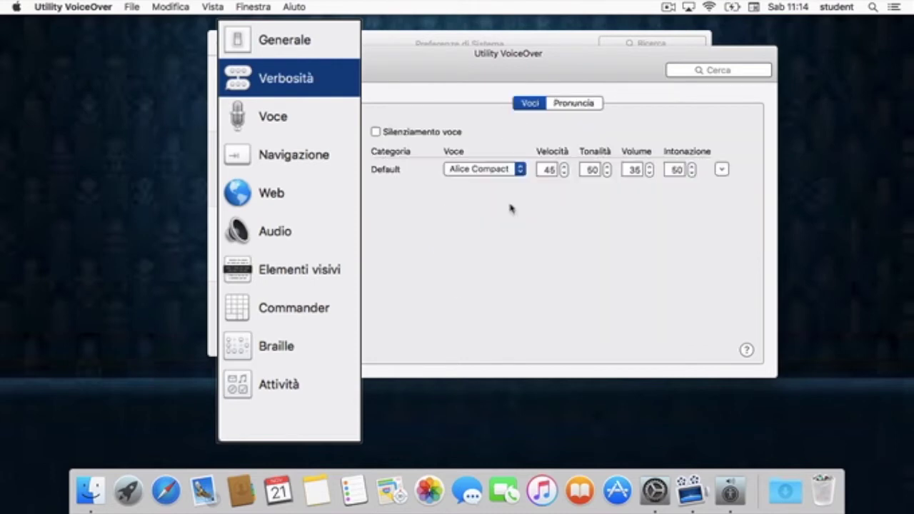
key("Down")
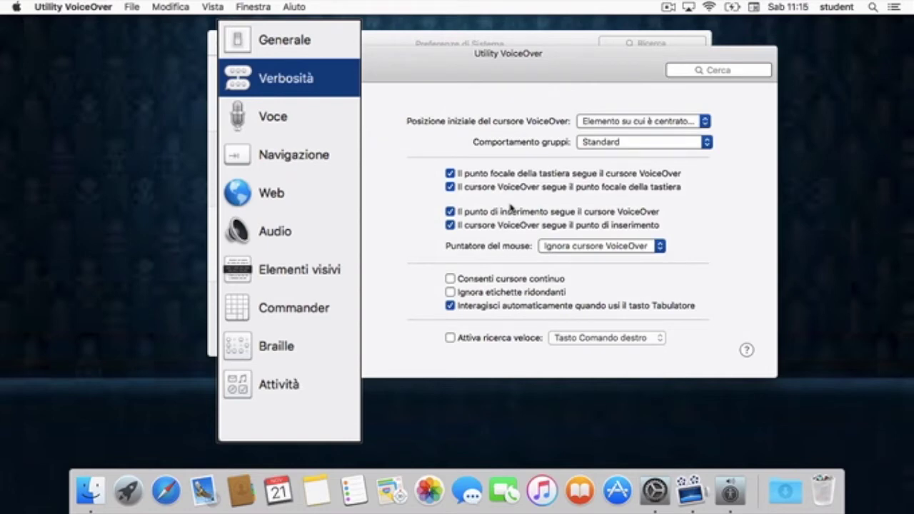
Examine the Navigazione options for the initial VoiceOver cursor position, group behaviour, keyboard focus and insertion point tracking
key("Tab")
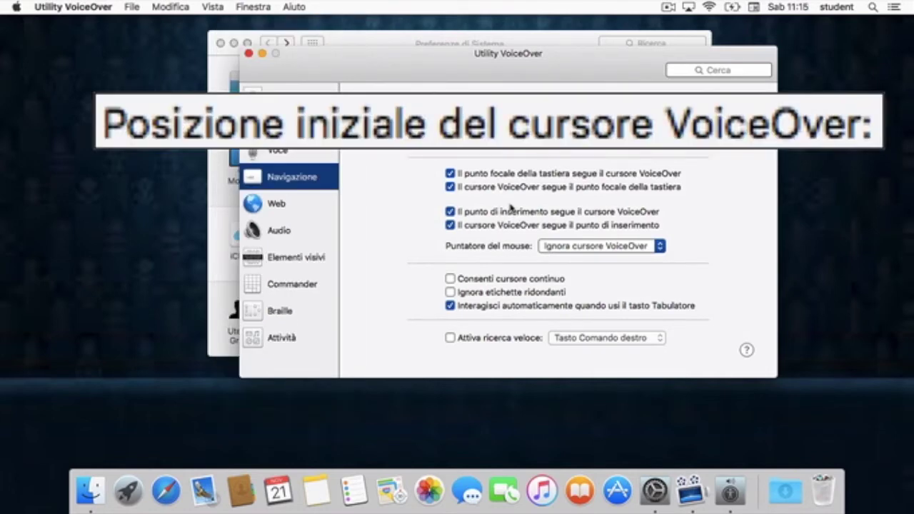
key("Tab")
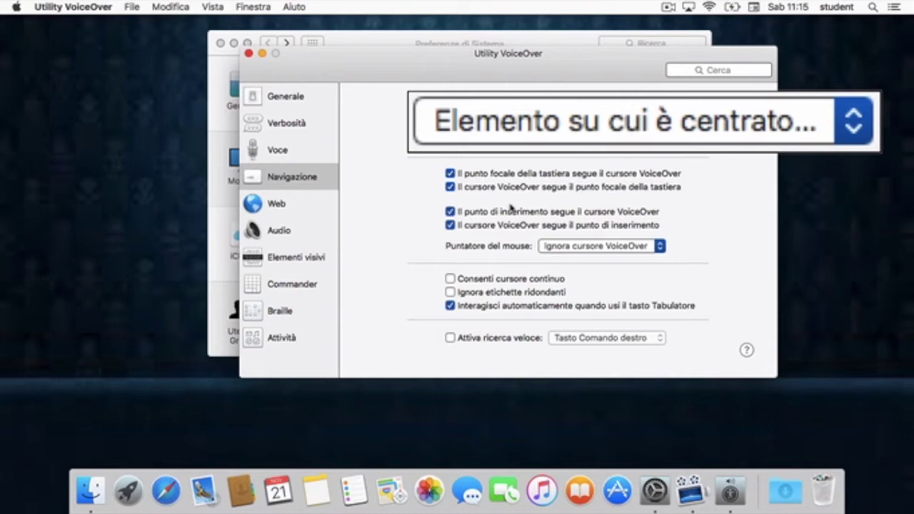
key("ctrl+alt+Left")
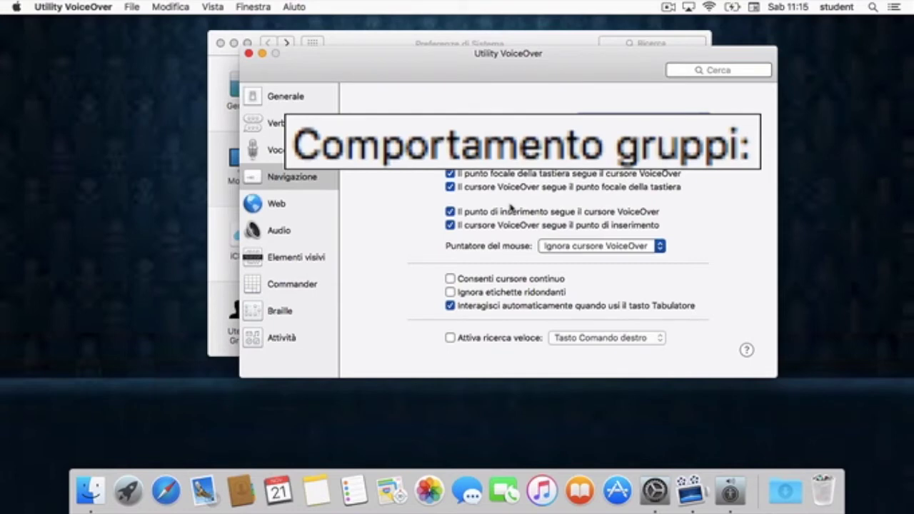
key("ctrl+alt+Right")
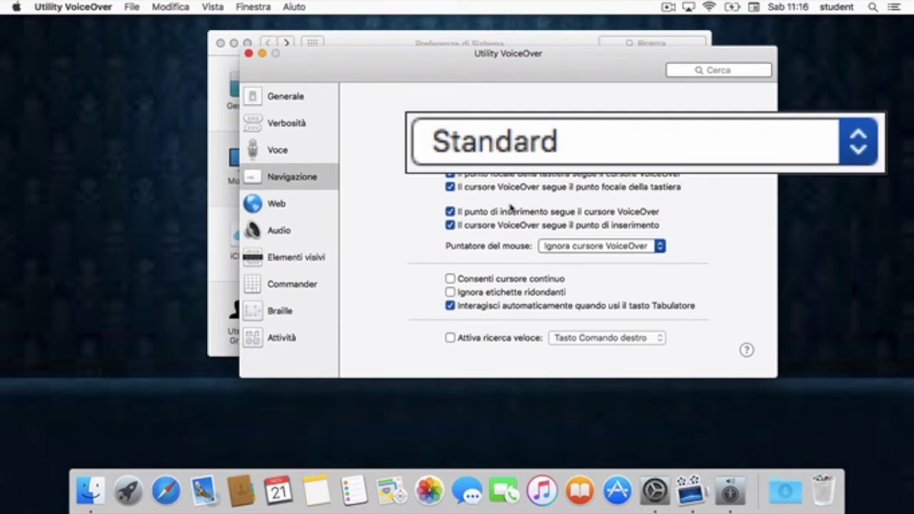
key("ctrl+alt+Right")
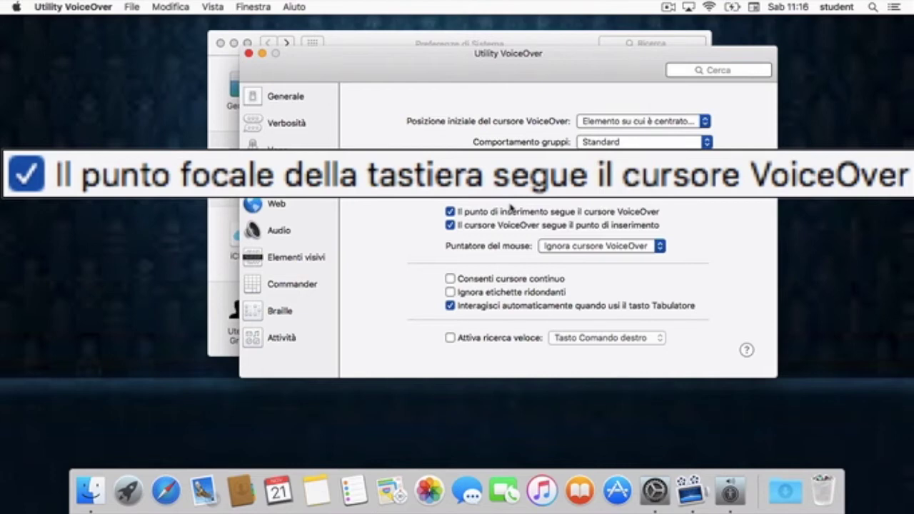
key("ctrl+alt+Right")
key("ctrl+alt+Right")
key("ctrl+alt+Right")
Set the mouse pointer behaviour (Puntatore del mouse) to Segue cursore VoiceOver
key("ctrl+alt+Right")
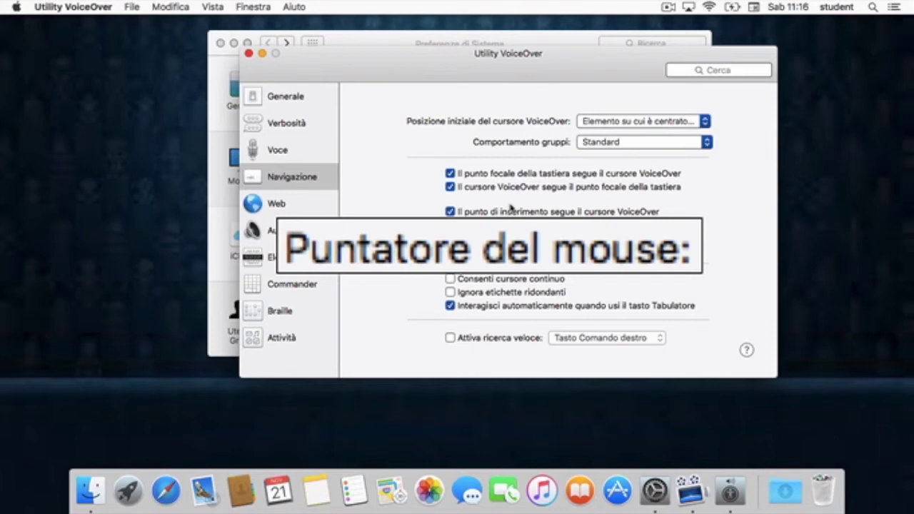
key("ctrl+alt+Right")
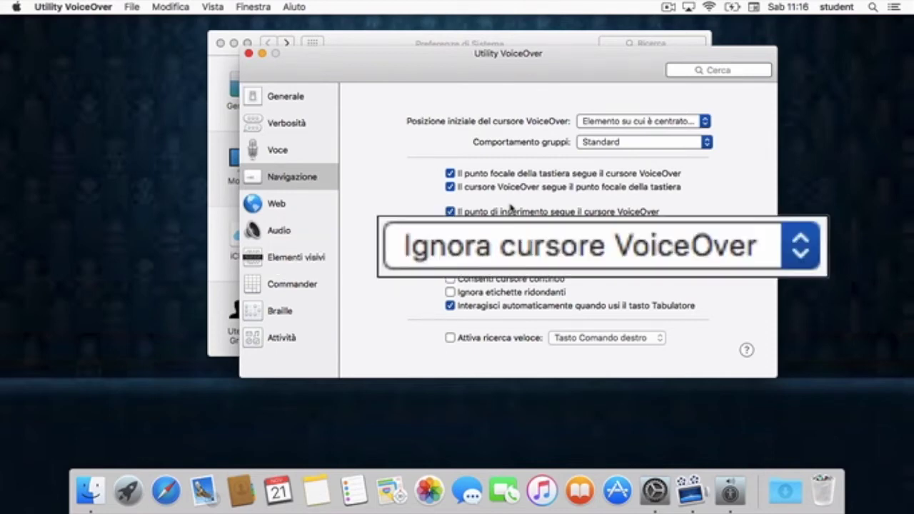
key("ctrl+alt+space")
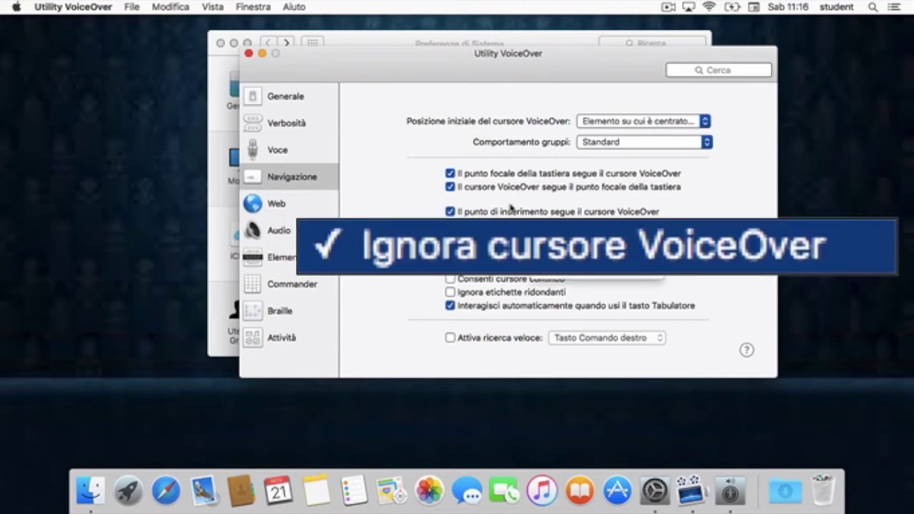
key("Down")
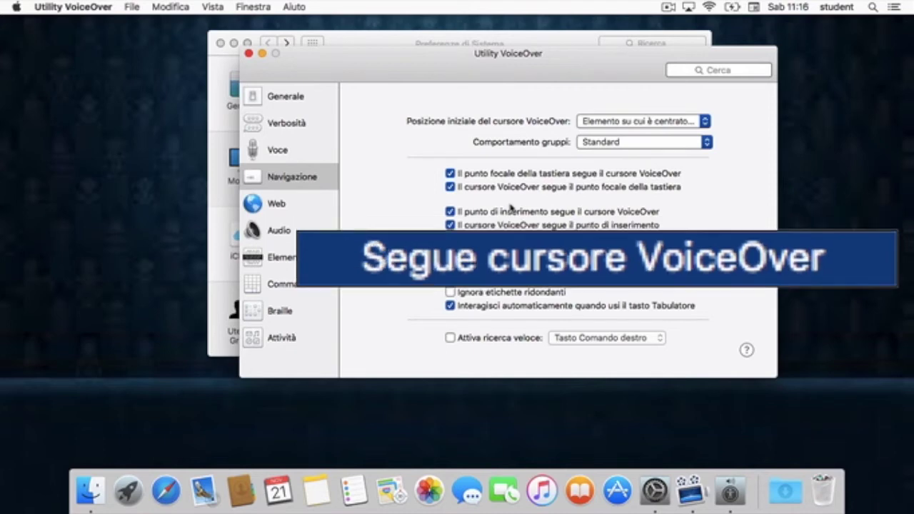
key("ctrl+alt+space")
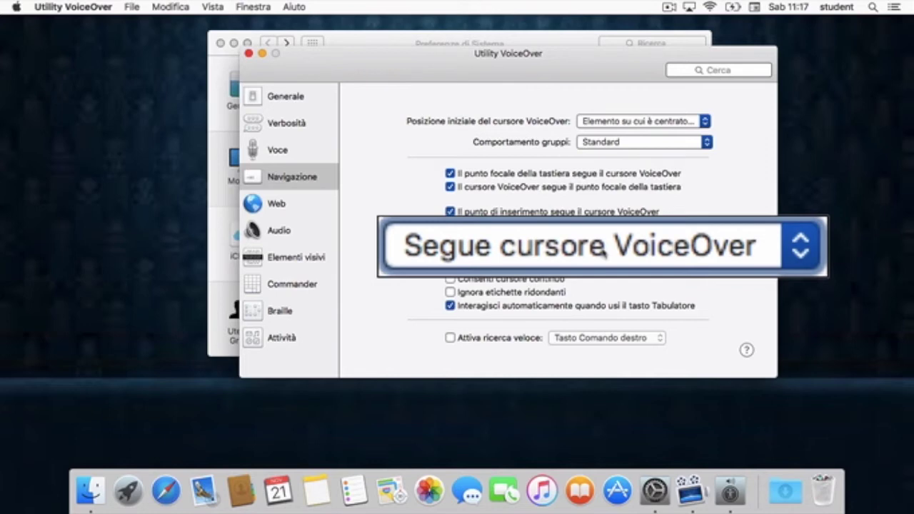
Review the continuous cursor and redundant label options, and turn off Interagisci automaticamente quando usi il tasto Tabulatore
key("ctrl+alt+Right")
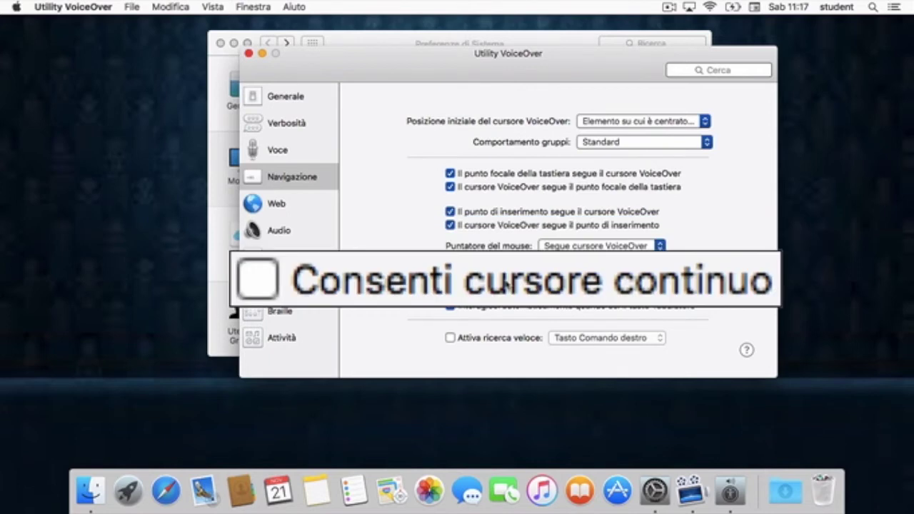
key("ctrl+alt+Right")
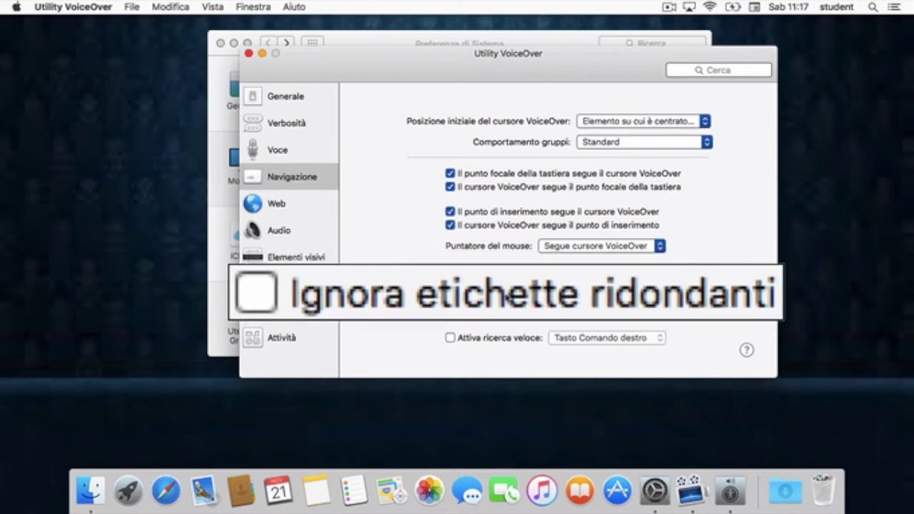
key("ctrl+alt+Right")
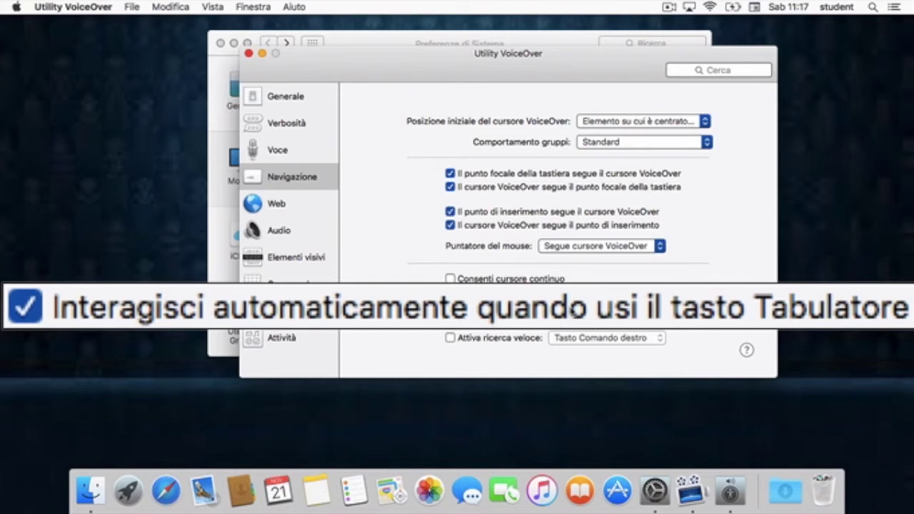
key("ctrl+alt+Right")
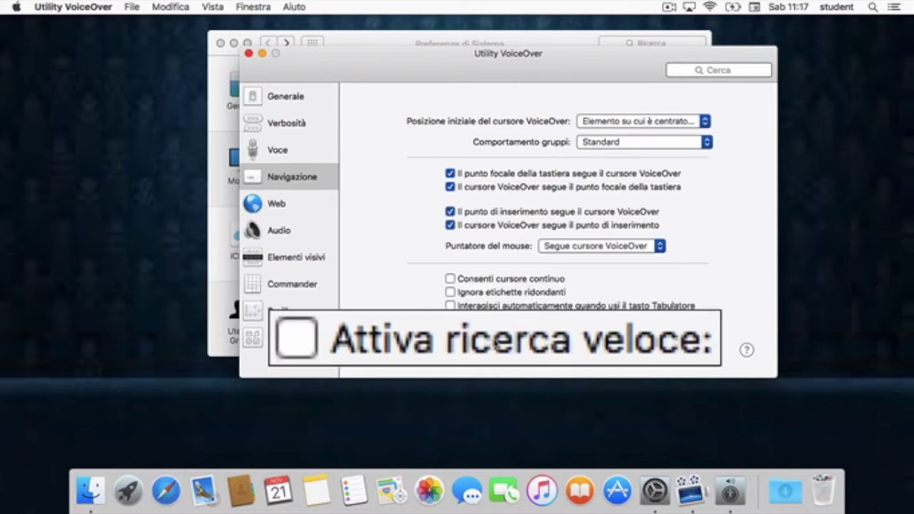
Examine the Attiva ricerca veloce option and its associated trigger key setting
key("ctrl+alt+Right")
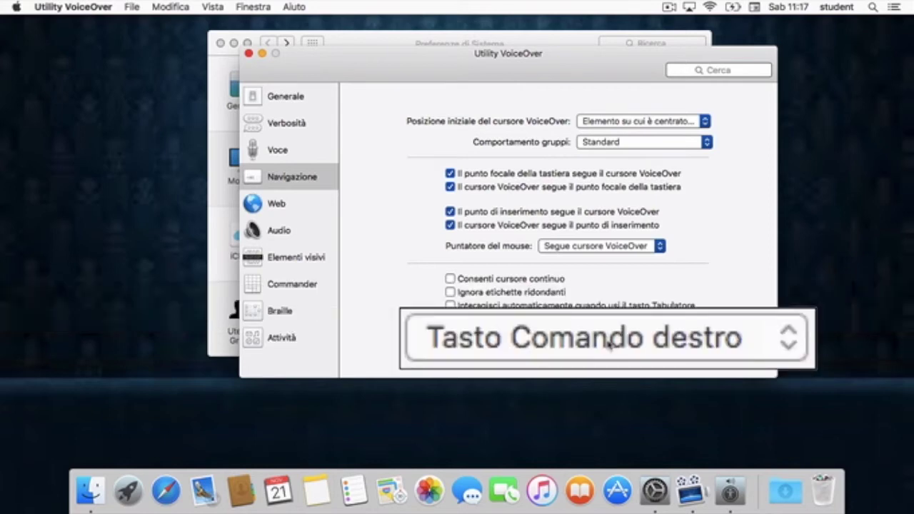
key("ctrl+alt+Right")
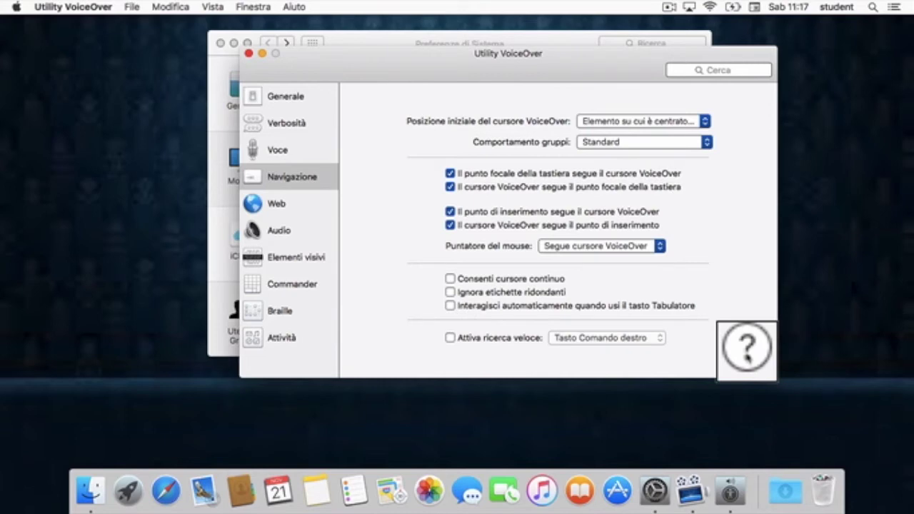
key("ctrl+alt+Left")
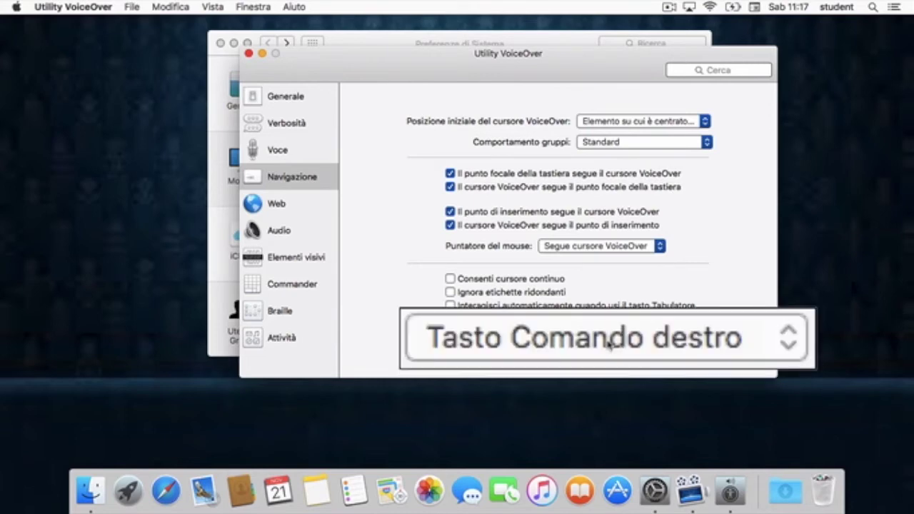
key("ctrl+alt+Left")
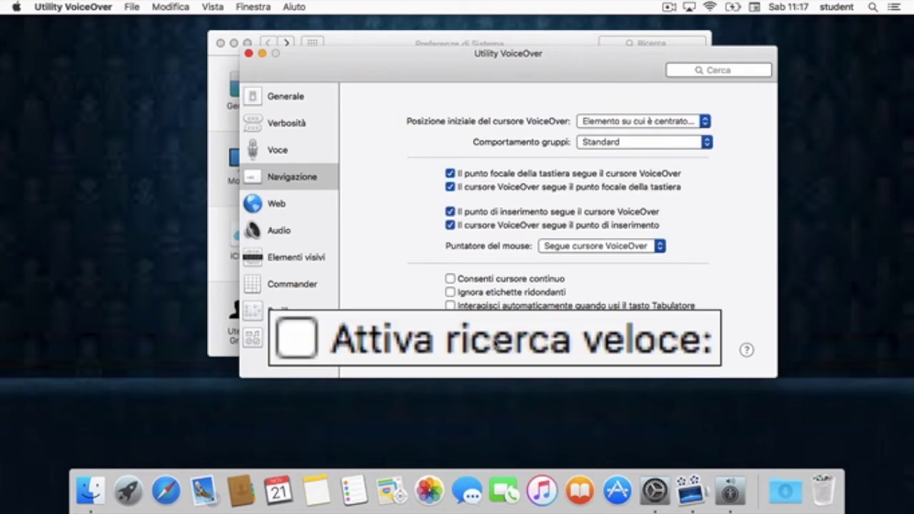
Return to the category list and open the Audio category
key("ctrl+alt+shift+Up")
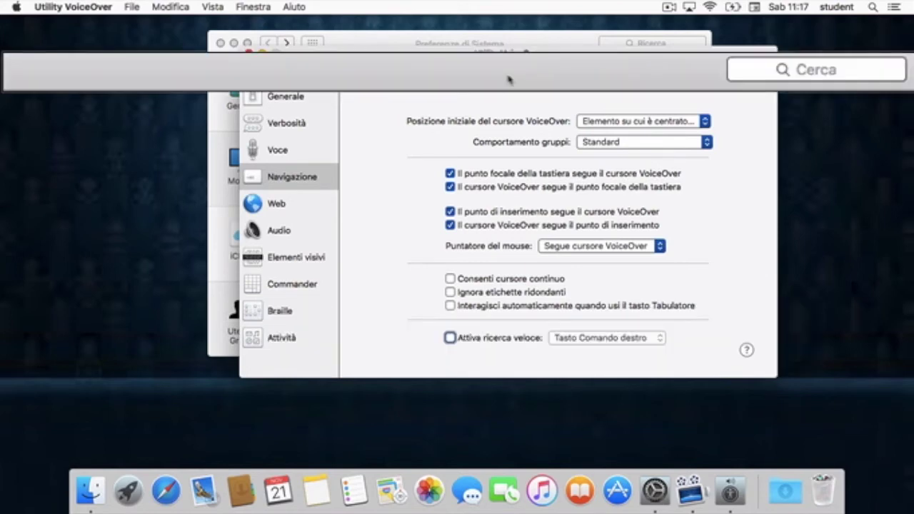
key("ctrl+alt+Right")
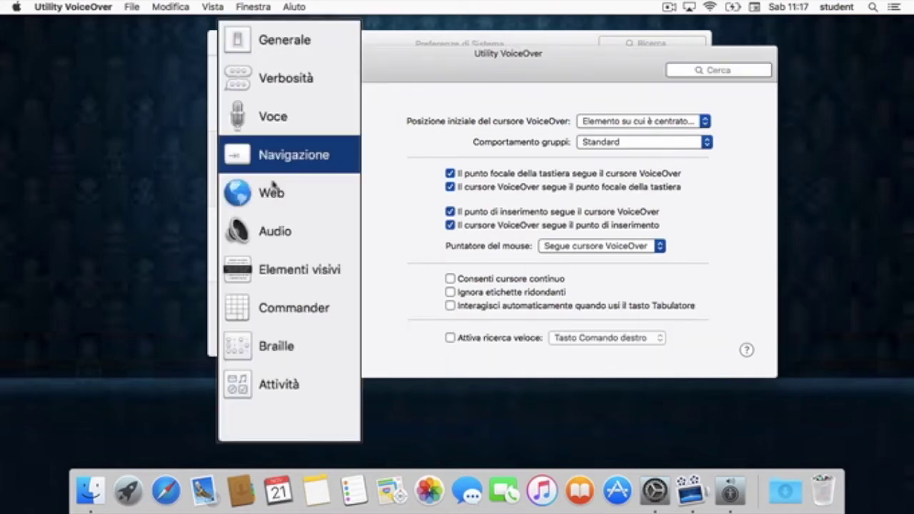
key("Down")
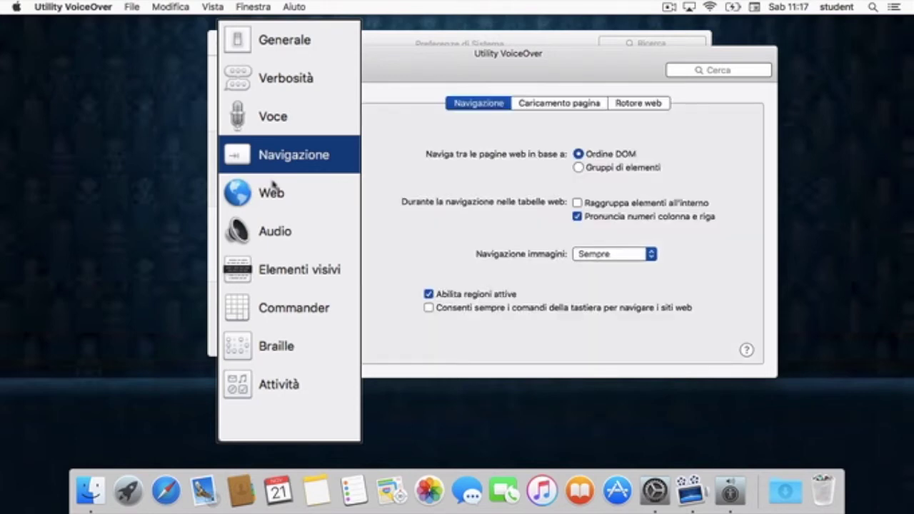
key("Down")
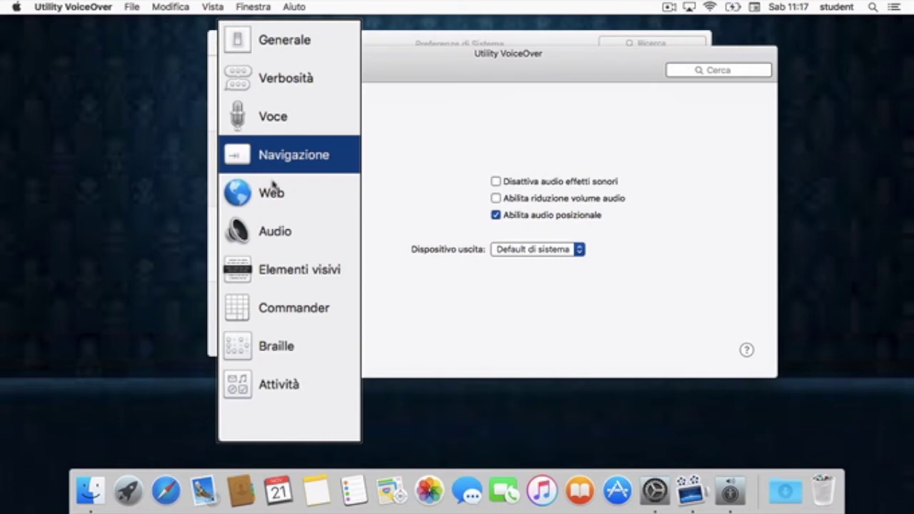
Examine the Audio options for muting sound effects, reducing audio volume and positional audio
key("Tab")
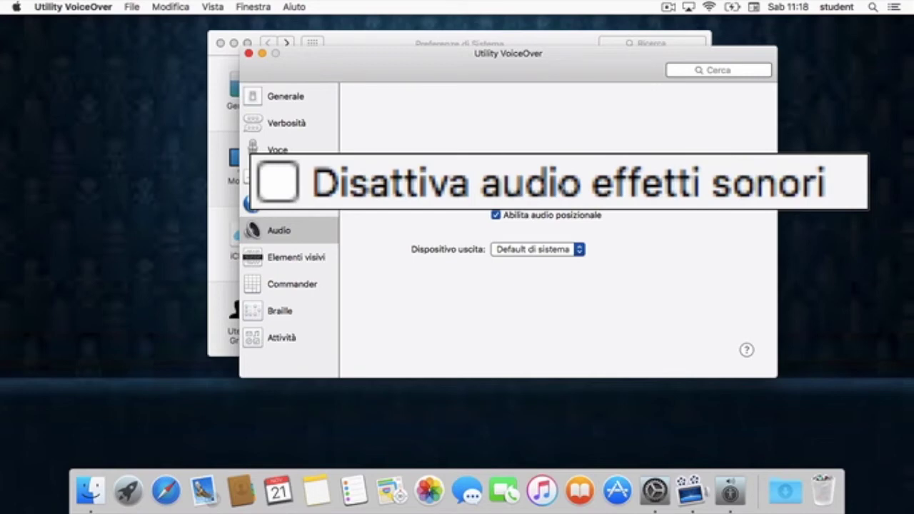
key("Tab")
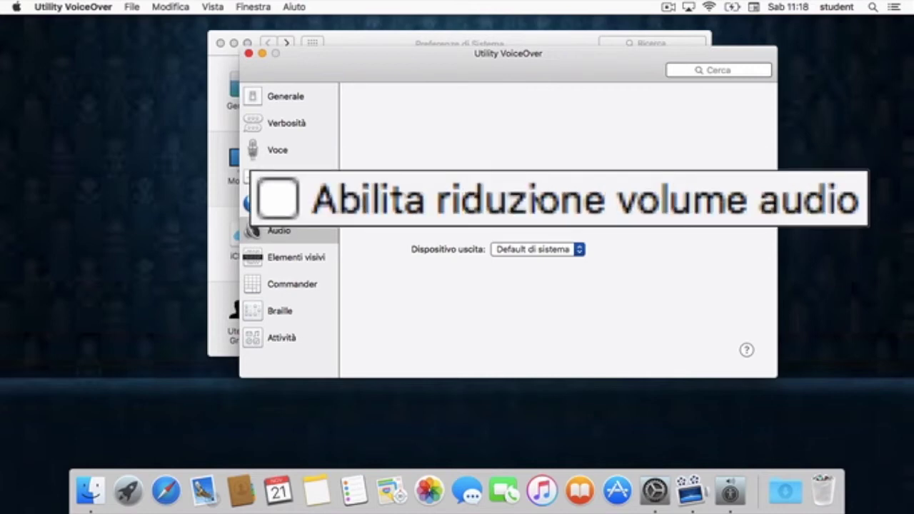
key("Tab")
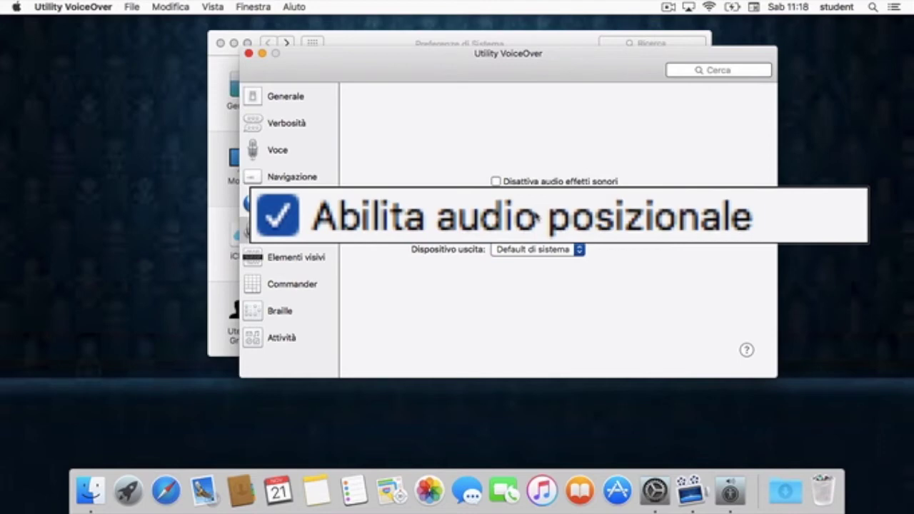
Examine the audio volume reduction, positional audio and Dispositivo uscita options in the Audio category
key("ctrl+alt+Left")
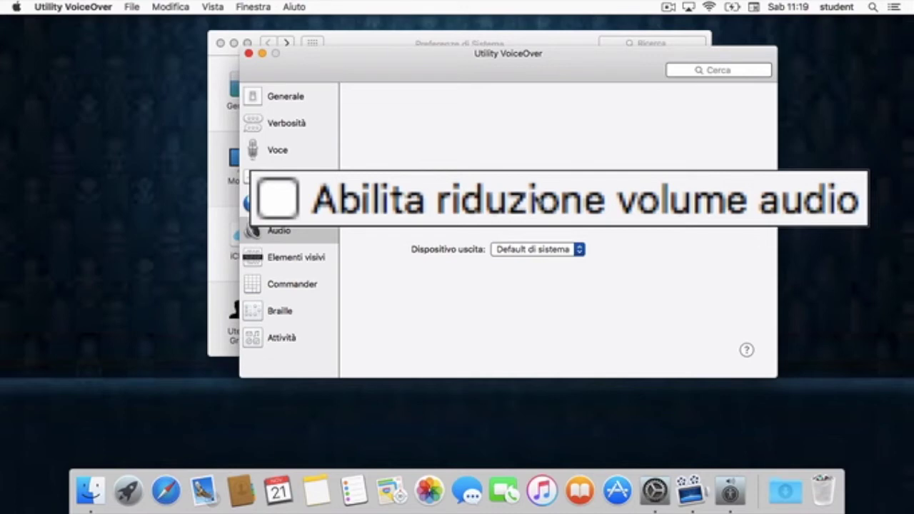
key("ctrl+alt+Left")
key("ctrl+alt+Right")
key("ctrl+alt+Left")
key("ctrl+alt+Right")
key("ctrl+alt+Left")
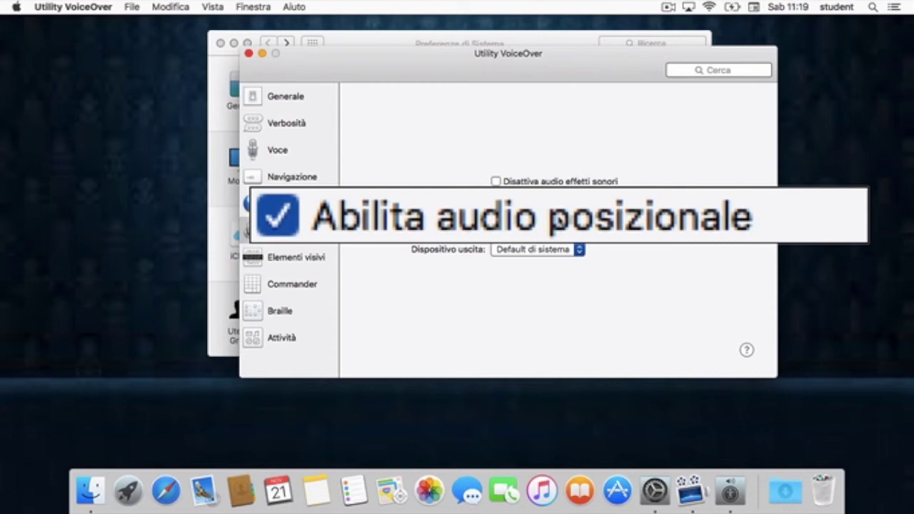
key("ctrl+alt+Right")
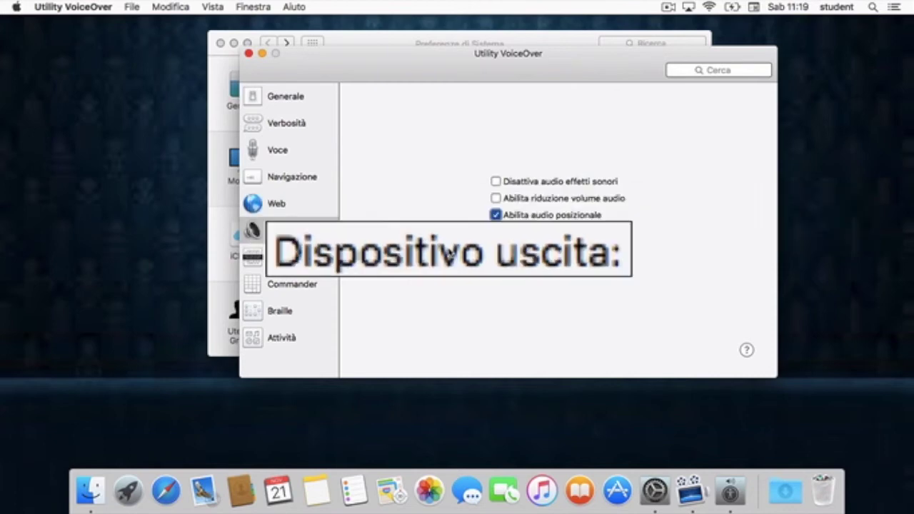
key("ctrl+alt+Right")
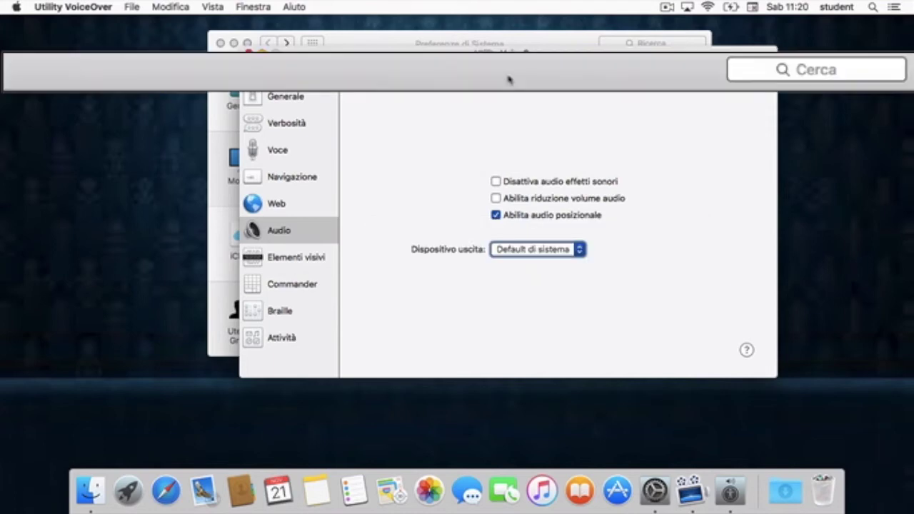
Return to the category list and open the Elementi visivi category
key("shift+Tab")
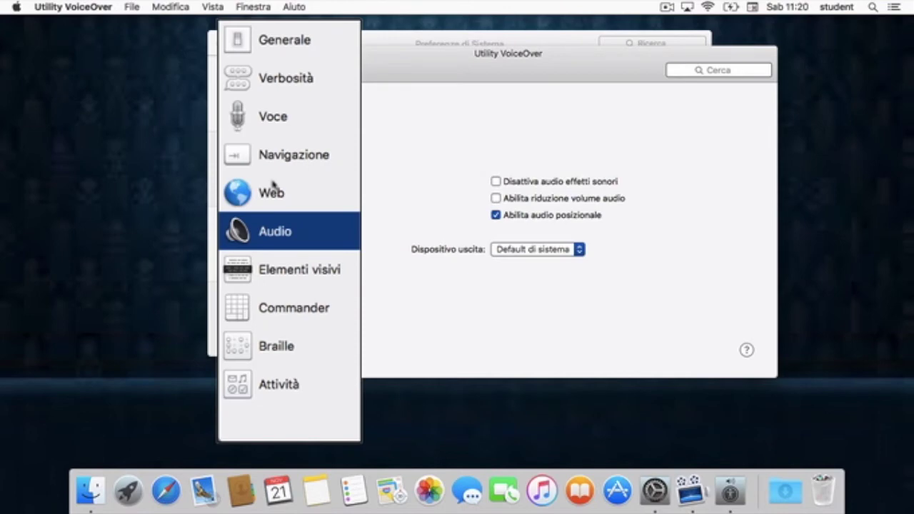
key("Down")
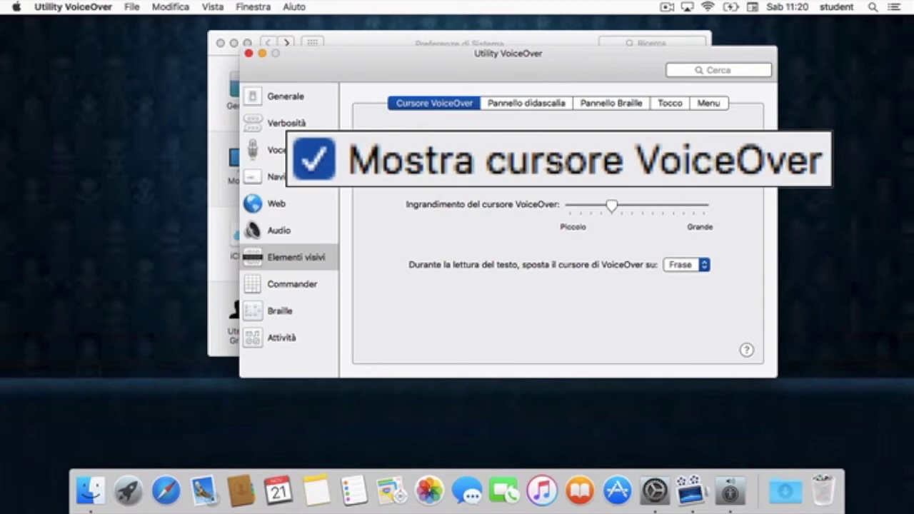
Turn Mostra cursore VoiceOver off and back on, and review the cursor magnification setting
left_click(560, 160)
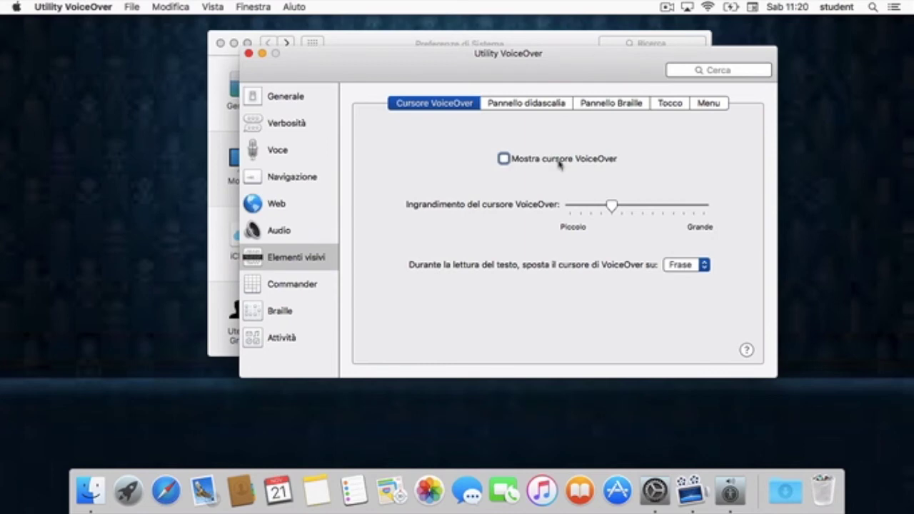
left_click(561, 160)
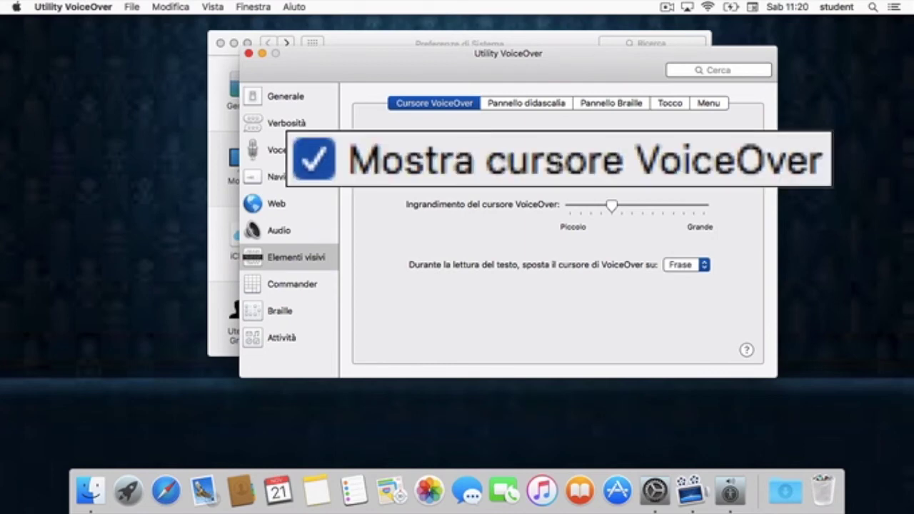
mouse_move(485, 208)
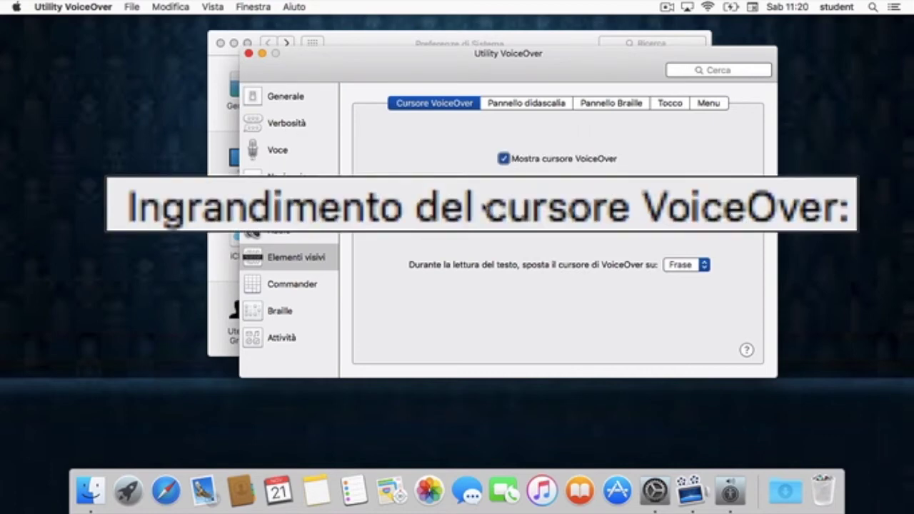
mouse_move(638, 215)
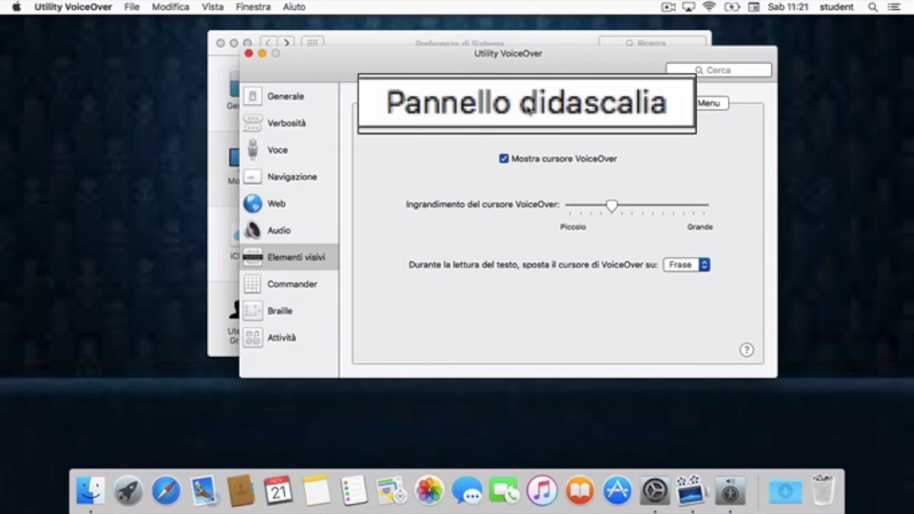
Open the Pannello didascalia settings and turn Mostra pannello Didascalia on and back off
left_click(526, 108)
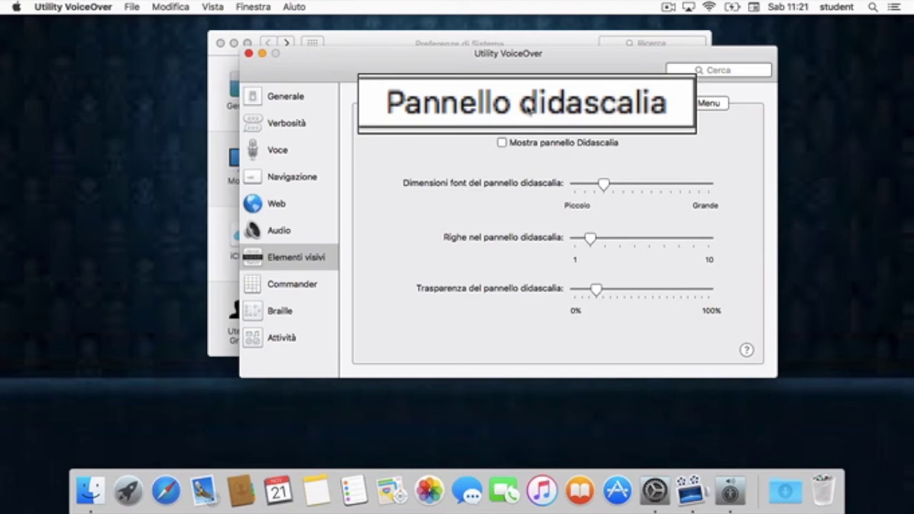
key("Tab")
key("Tab")
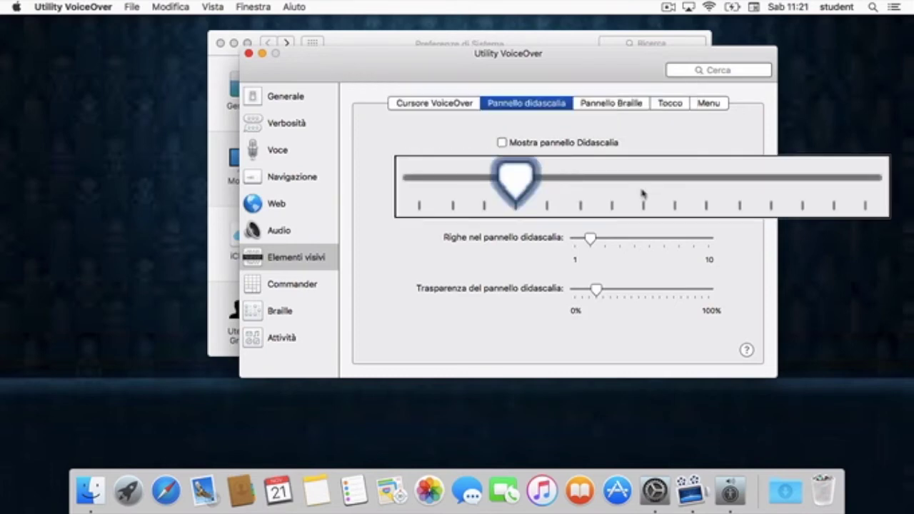
key("ctrl+alt+Left")
key("ctrl+alt+Left")
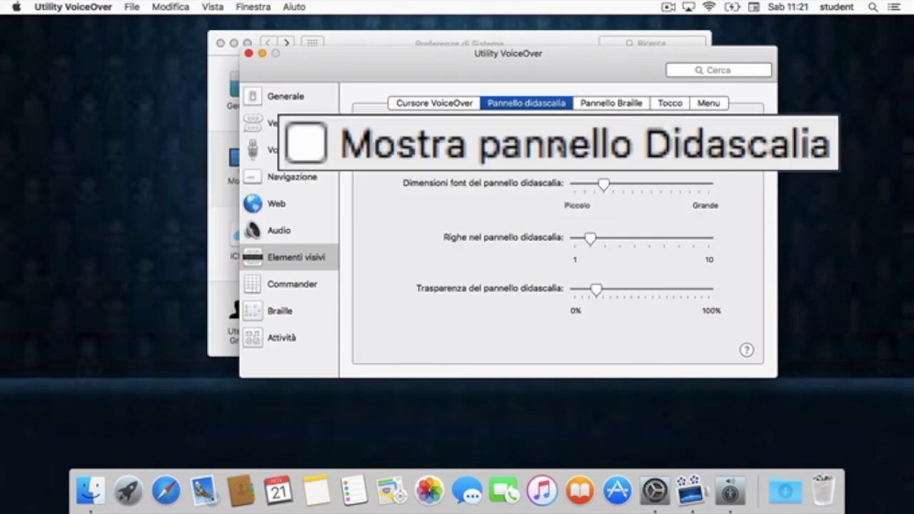
key("ctrl+alt+space")
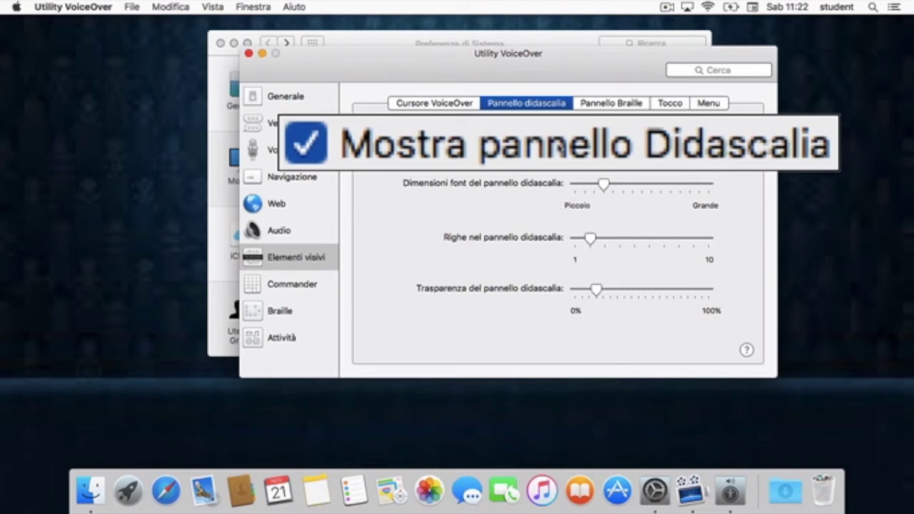
left_click(502, 142)
Go through the remaining Elementi visivi sections and open the Tocco settings
key("Tab")
key("Tab")
key("Tab")
key("ctrl+alt+Right")
key("ctrl+alt+Right")
key("ctrl+alt+Right")
key("ctrl+alt+Right")
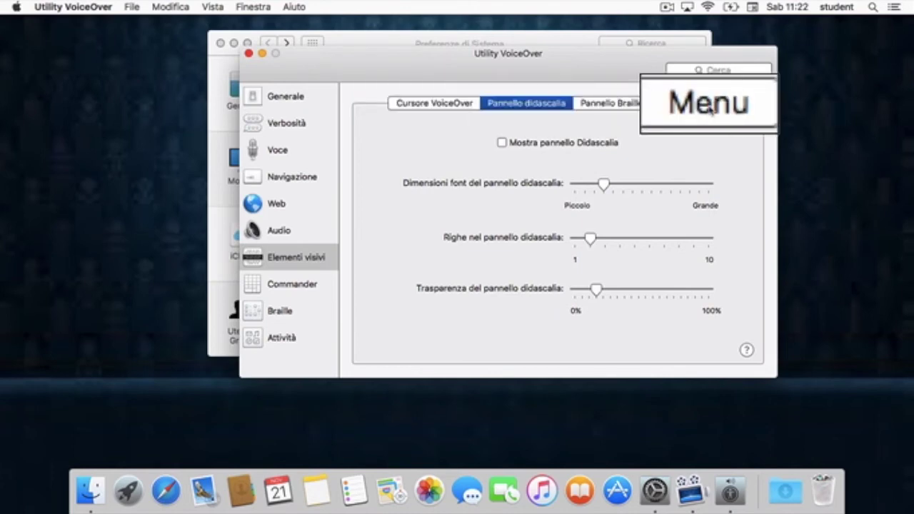
key("ctrl+alt+Left")
key("ctrl+alt+Left")
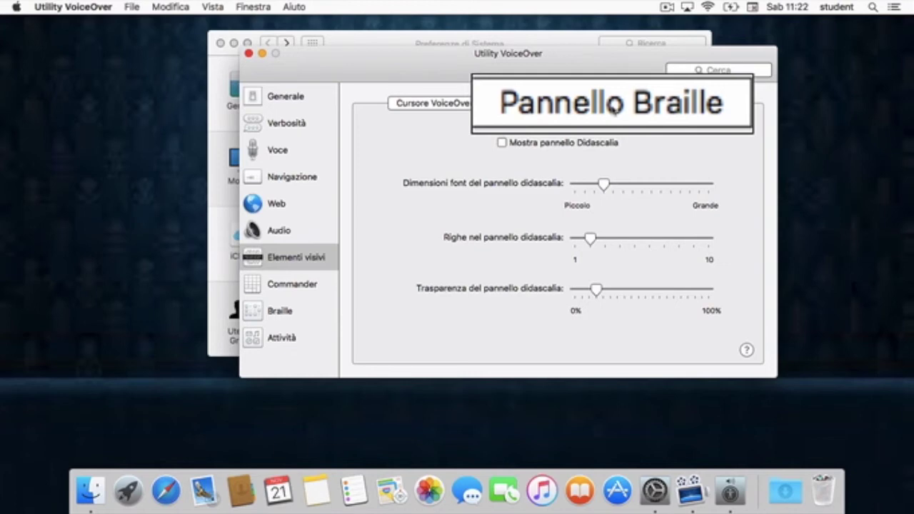
key("ctrl+alt+Right")
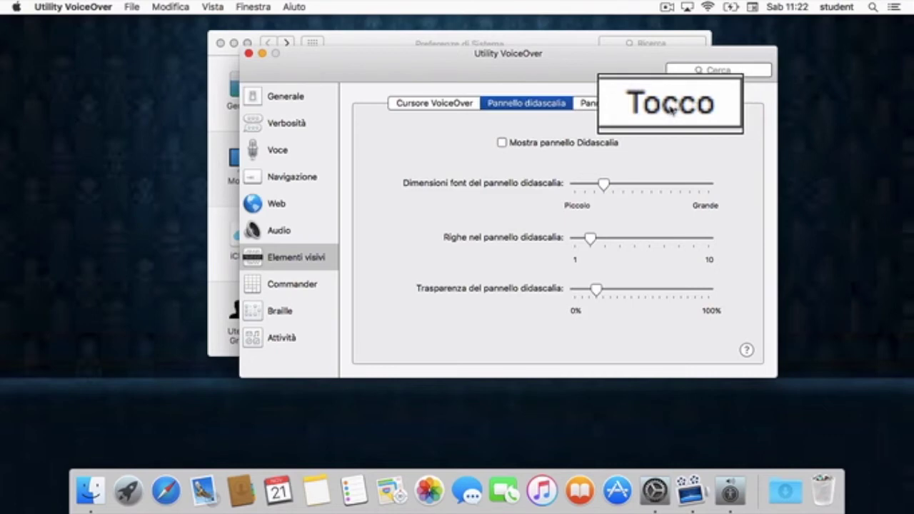
key("ctrl+alt+space")
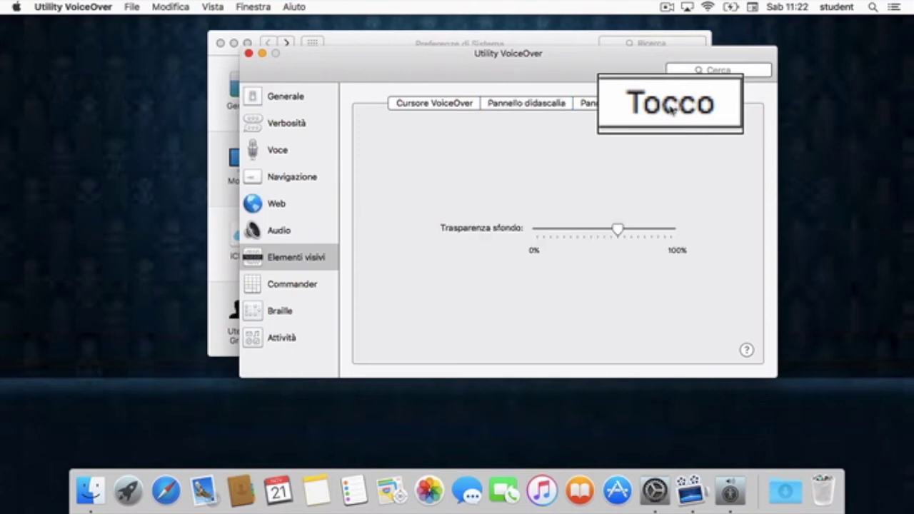
Examine the Trasparenza sfondo slider and its range in the Tocco settings
key("ctrl+alt+Right")
key("ctrl+alt+Right")
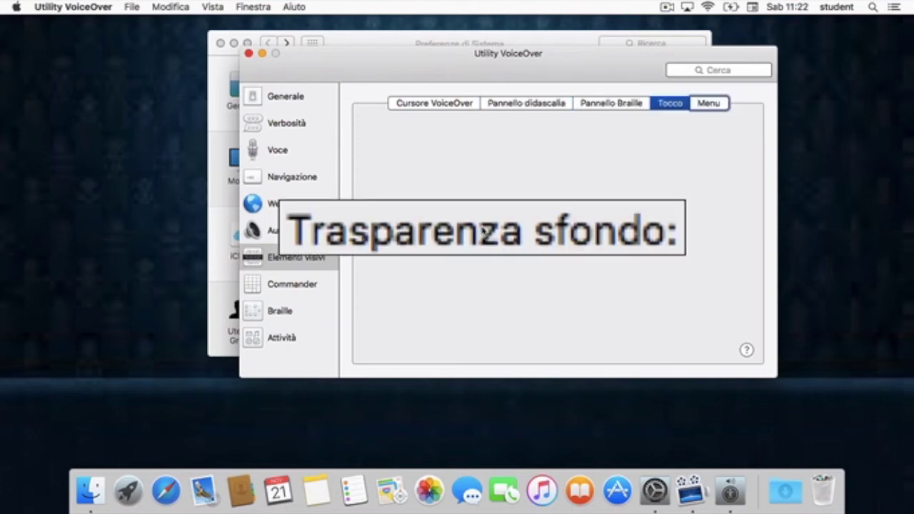
key("ctrl+alt+Left")
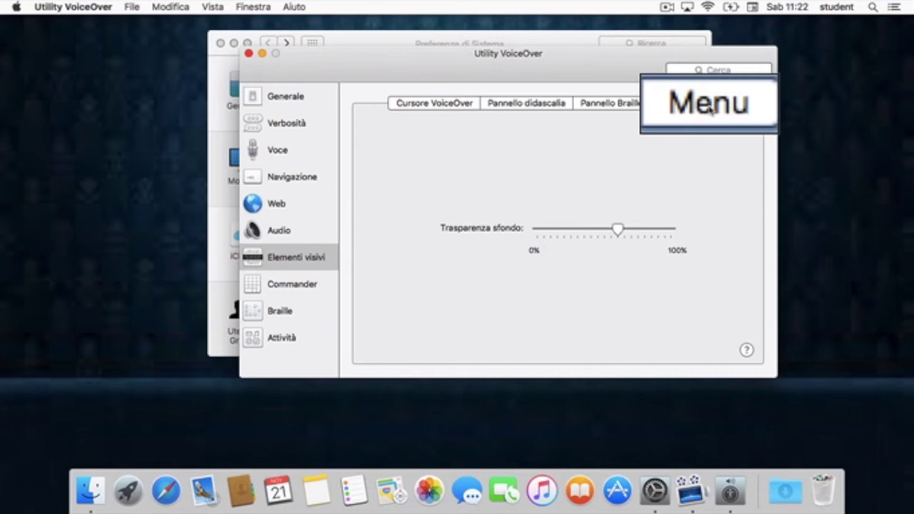
key("ctrl+alt+Right")
key("ctrl+alt+Right")
key("ctrl+alt+Right")
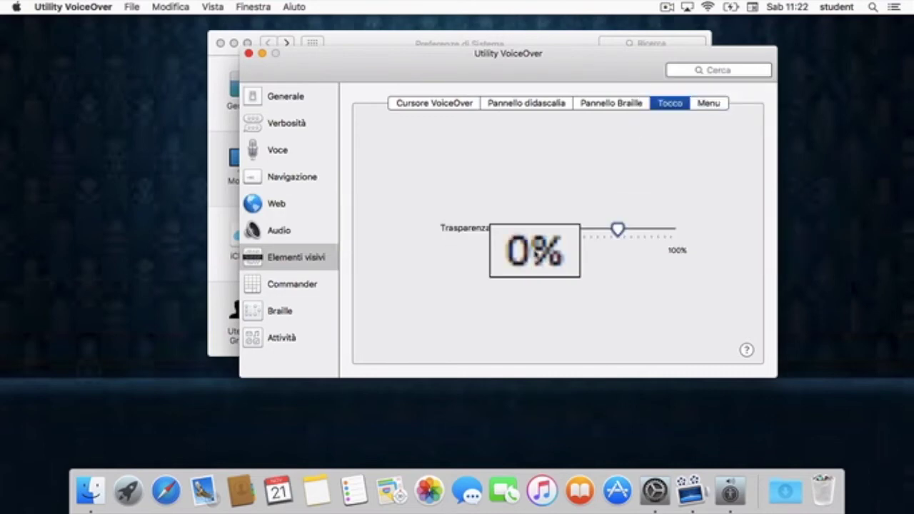
key("ctrl+alt+Left")
key("ctrl+alt+Left")
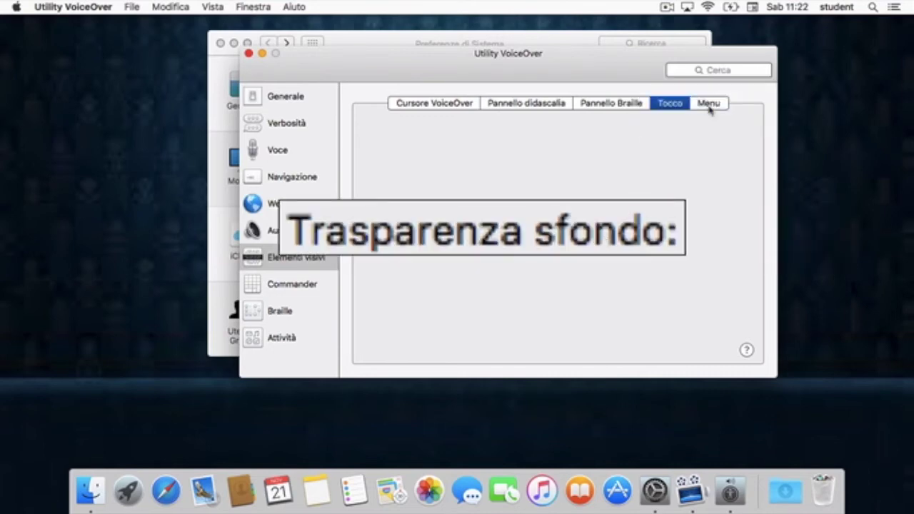
Return to the Elementi visivi sections and open the Menu settings
key("ctrl+alt+Left")
key("ctrl+alt+Left")
key("ctrl+alt+Left")
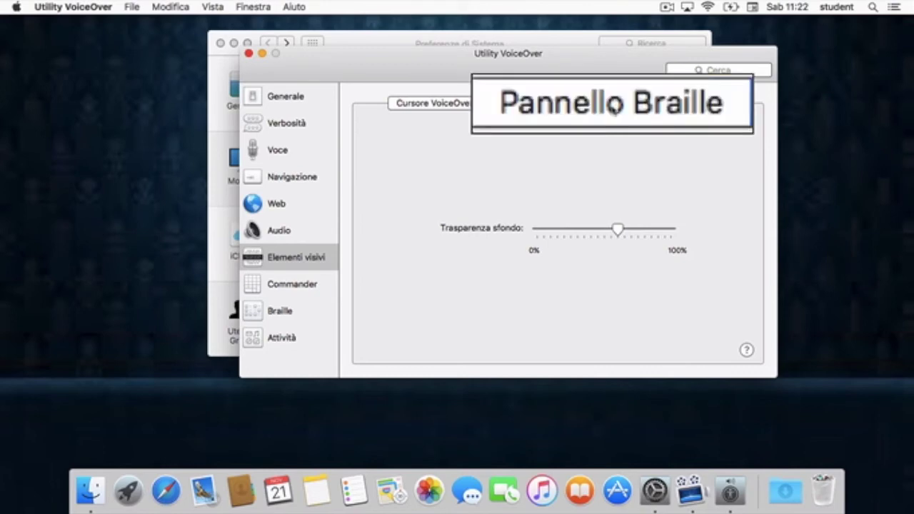
key("ctrl+alt+Right")
key("ctrl+alt+Right")
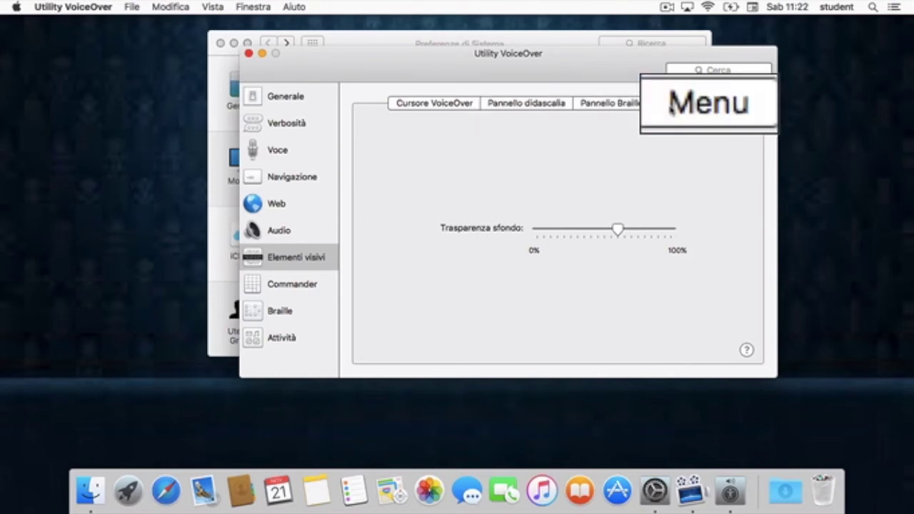
key("ctrl+alt+space")
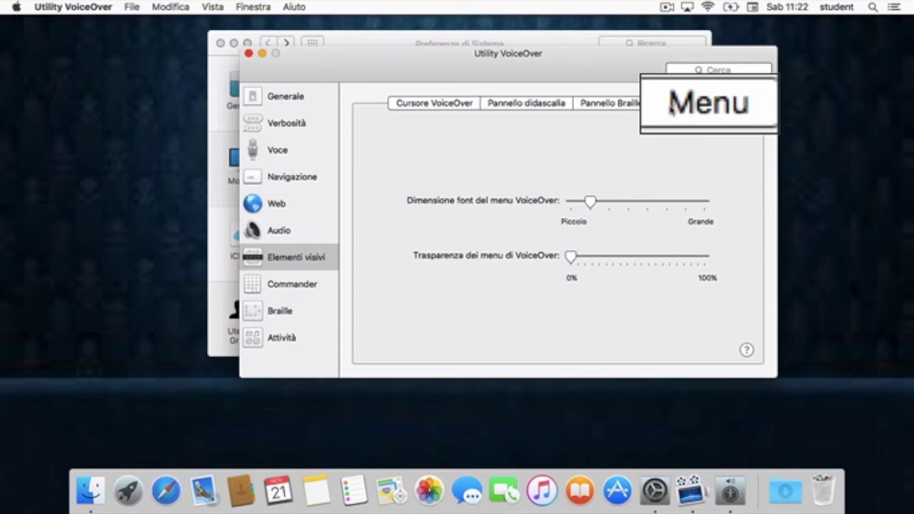
Display the Livello verbosità voce menu to check its text size, and close it without changing the level
key("ctrl+alt+v")
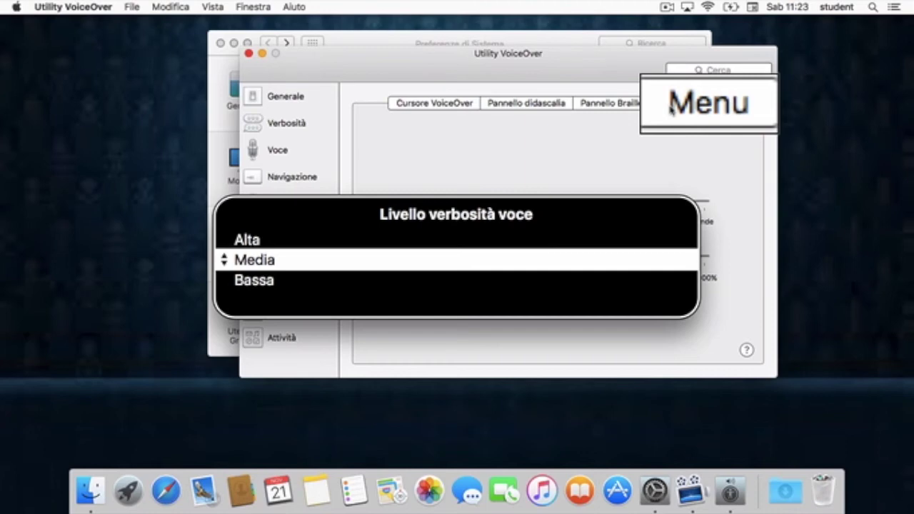
key("Escape")
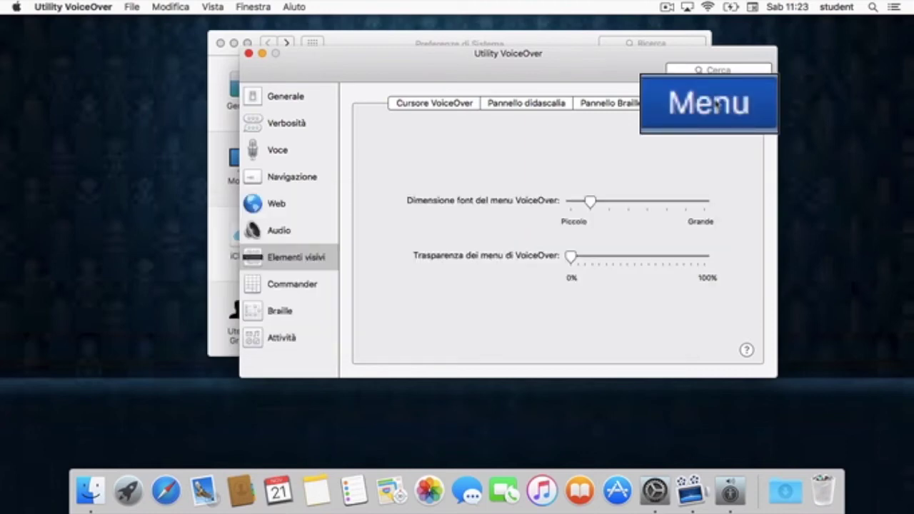
Increase Dimensione font del menu VoiceOver to the fourth notch of its slider
key("ctrl+alt+Right")
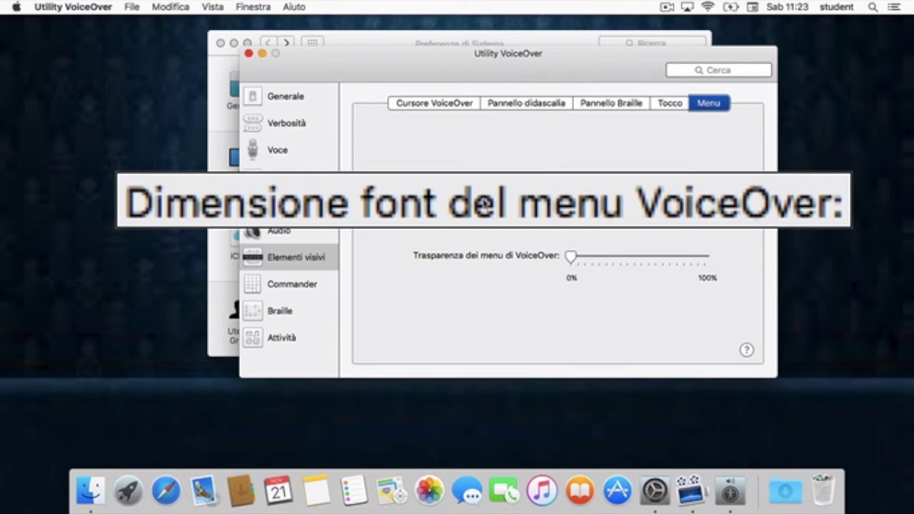
key("ctrl+alt+Right")
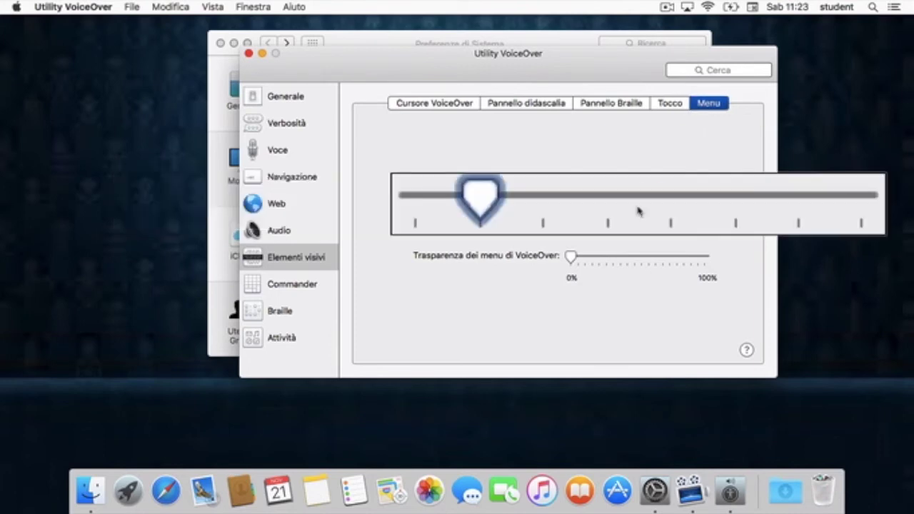
key("ctrl+alt+Right")
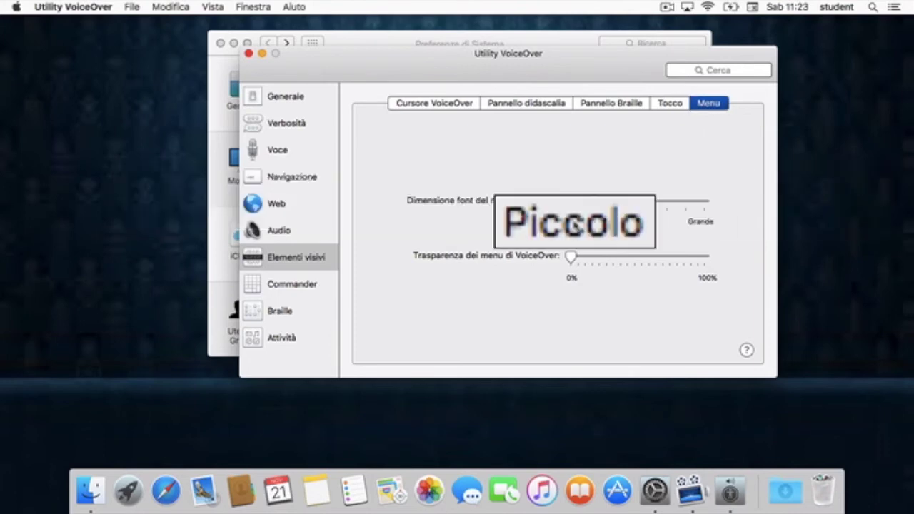
key("ctrl+alt+Right")
key("ctrl+alt+Right")
key("ctrl+alt+Left")
key("ctrl+alt+Left")
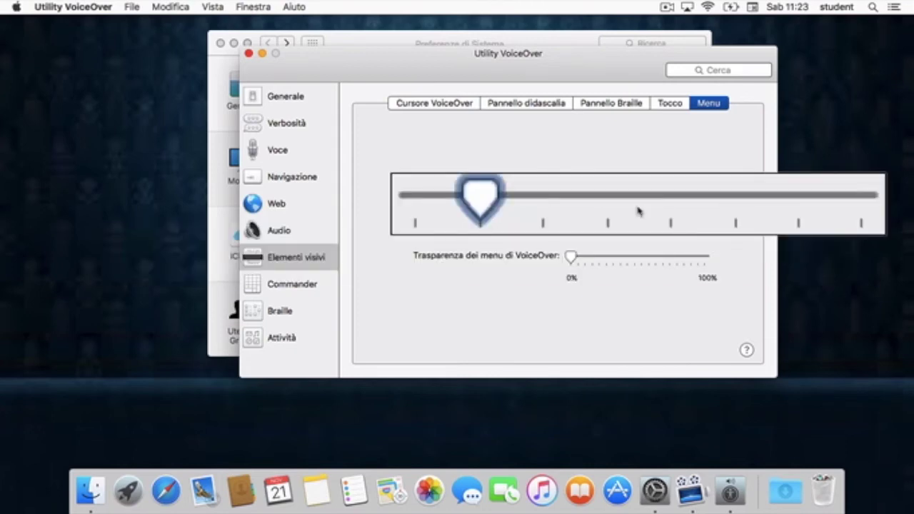
key("ctrl+alt+shift+Down")
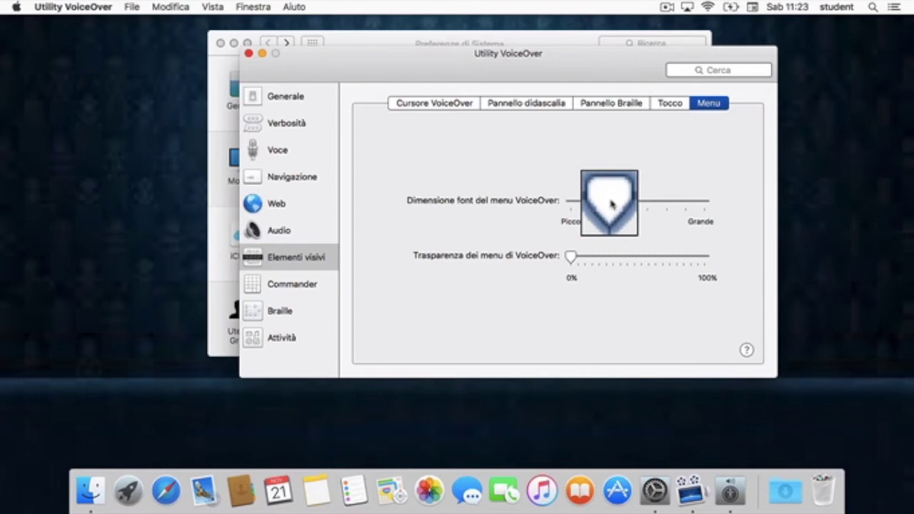
key("ctrl+alt+Right")
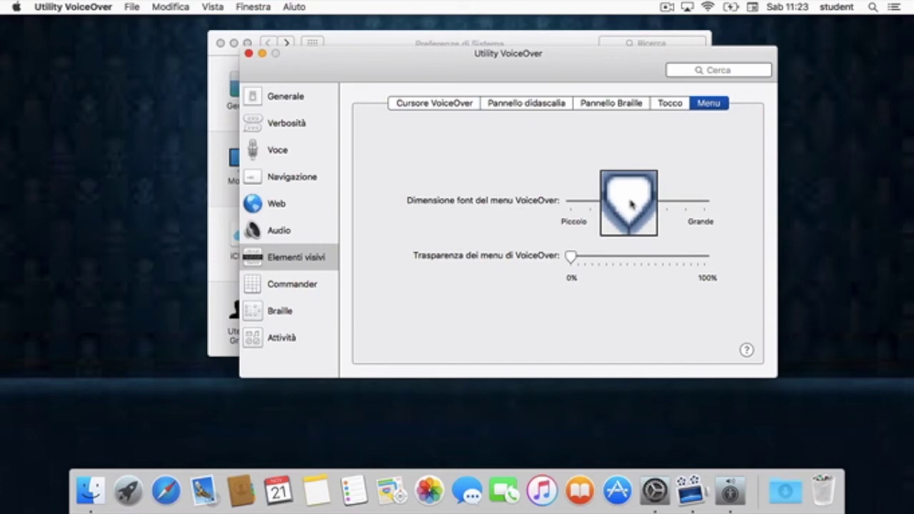
Preview the new menu font size in the Livello verbosità voce menu, and close it
key("ctrl+alt+v")
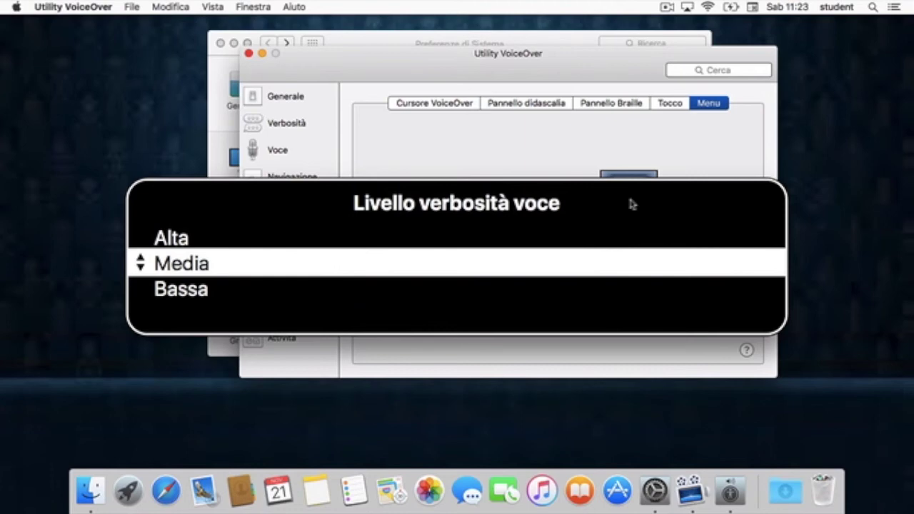
key("Escape")
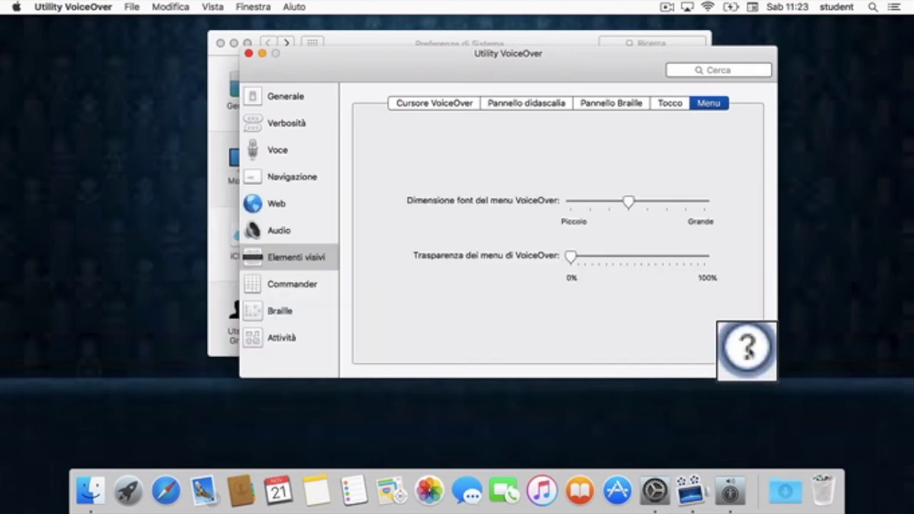
Look through the Commander, Braille and Attività categories, and return to Elementi visivi
key("ctrl+alt+Left")
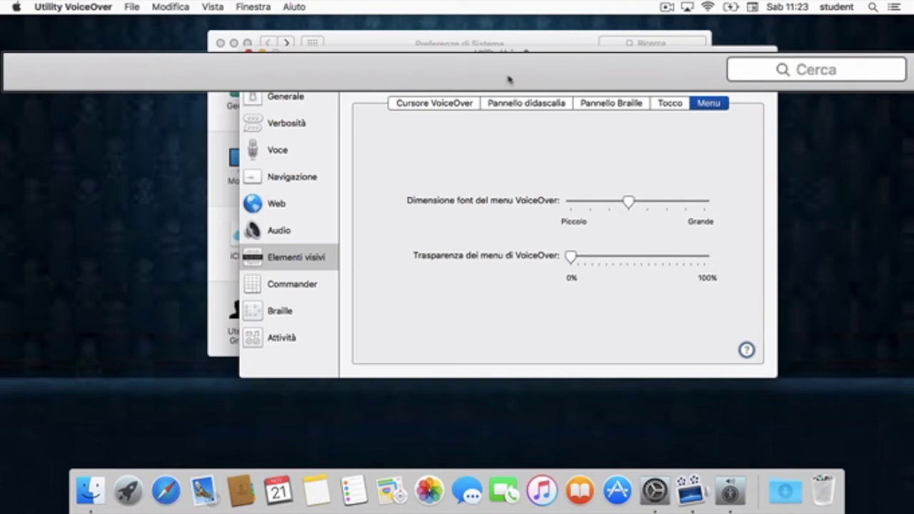
key("ctrl+alt+Right")
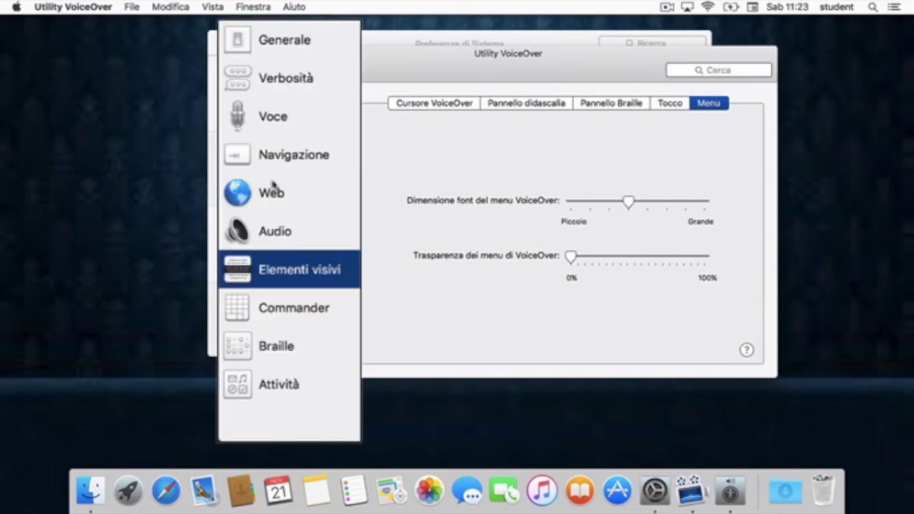
key("ctrl+alt+Down")
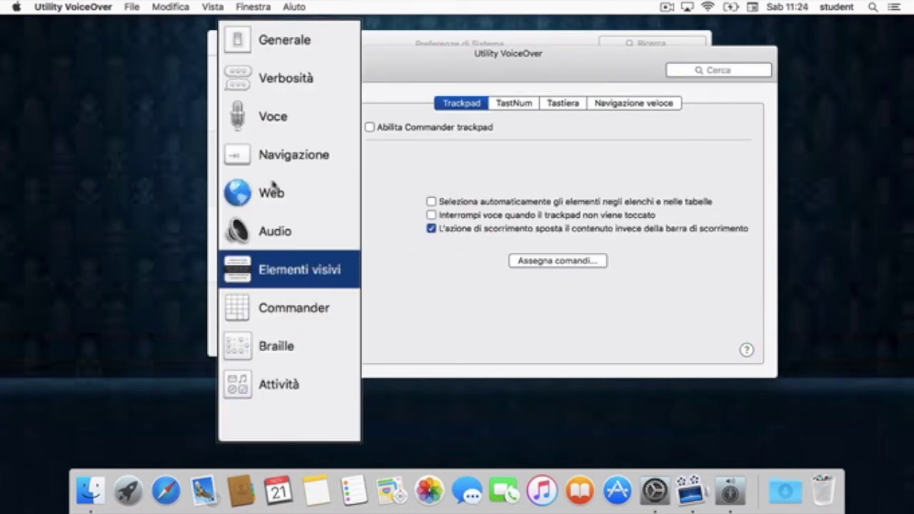
key("ctrl+alt+Down")
key("ctrl+alt+Down")
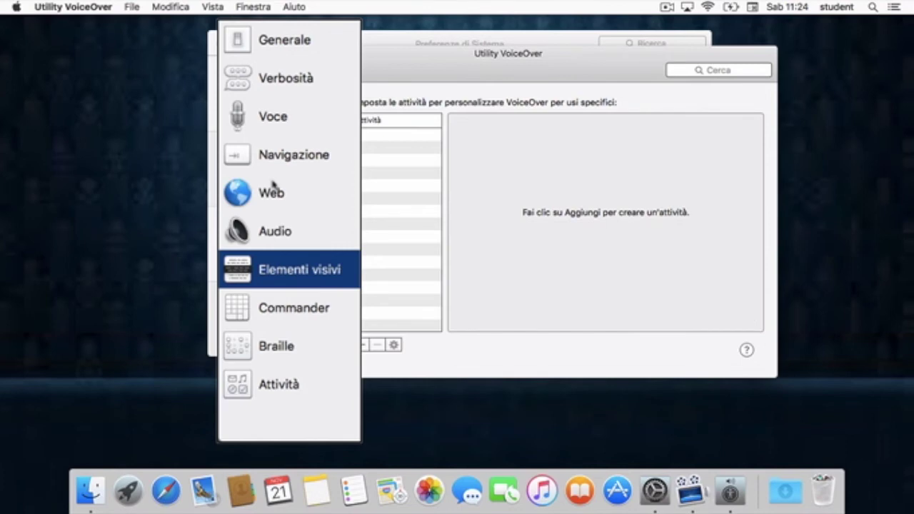
key("ctrl+alt+Up")
key("ctrl+alt+Up")
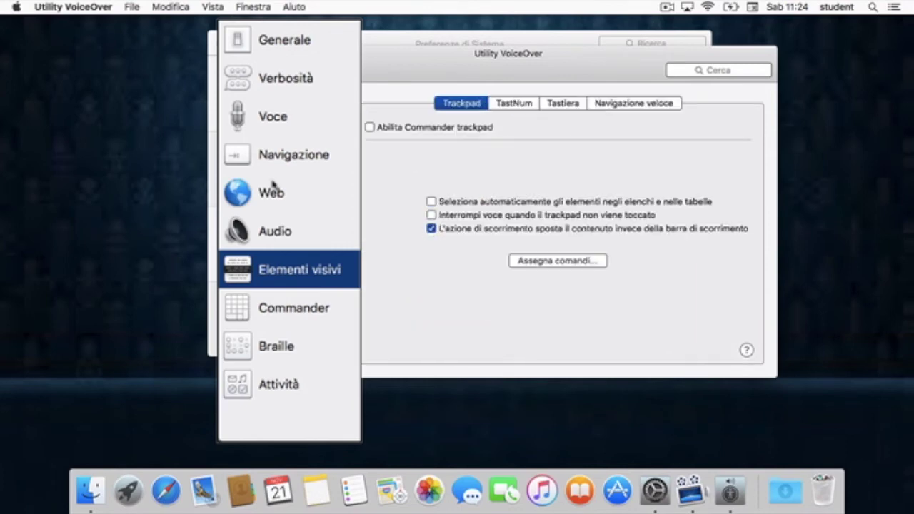
key("ctrl+alt+Up")
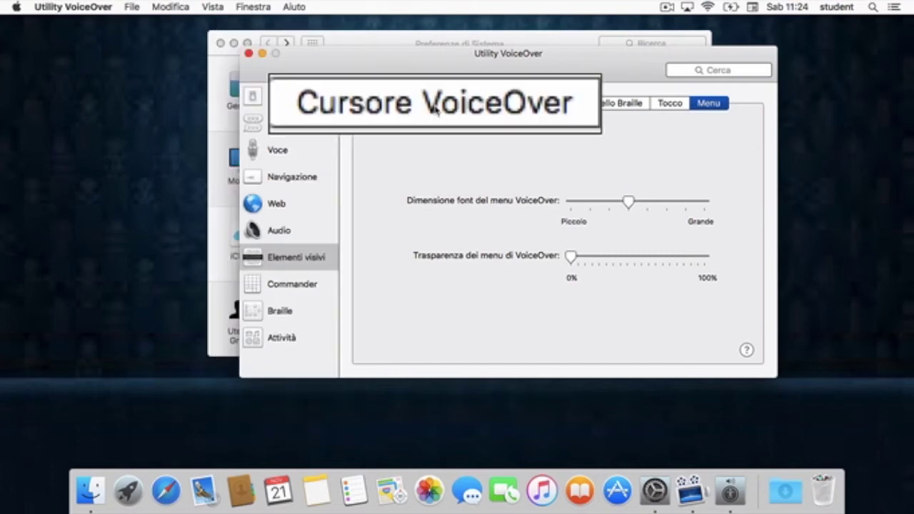
Open the Tastiera settings of the Commander category, enable Commander Tastiera and acknowledge the Option key notice
key("Down")
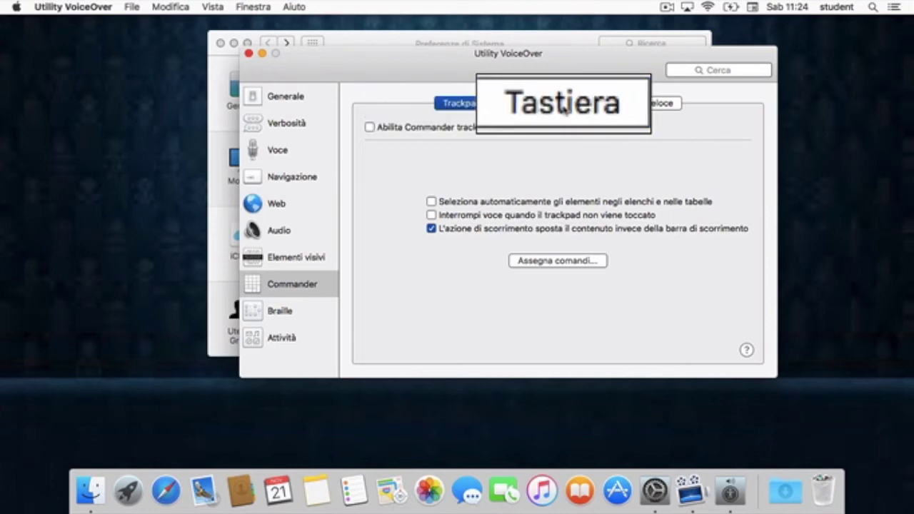
left_click(566, 108)
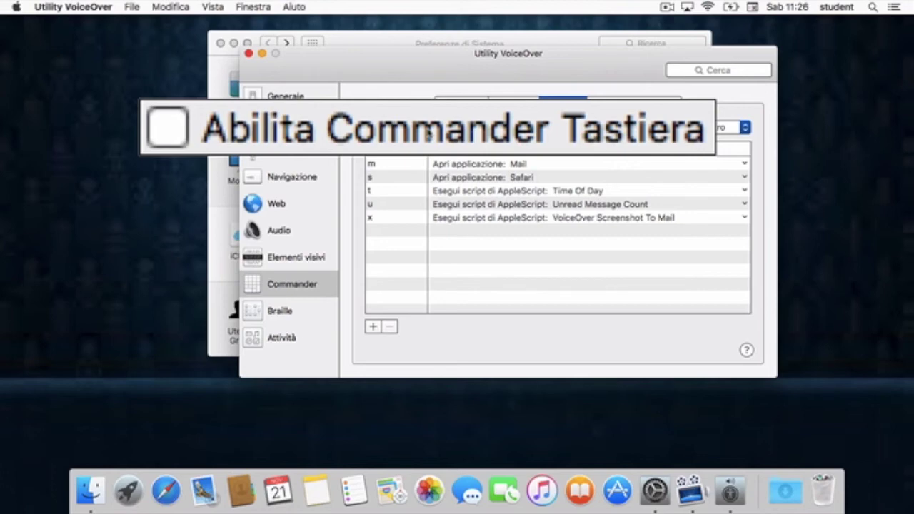
key("ctrl+alt+space")
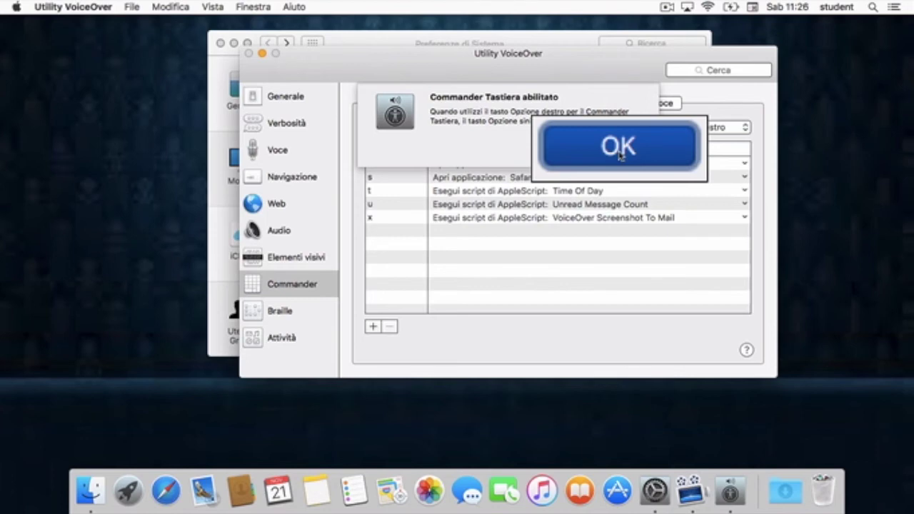
key("ctrl+alt+Left")
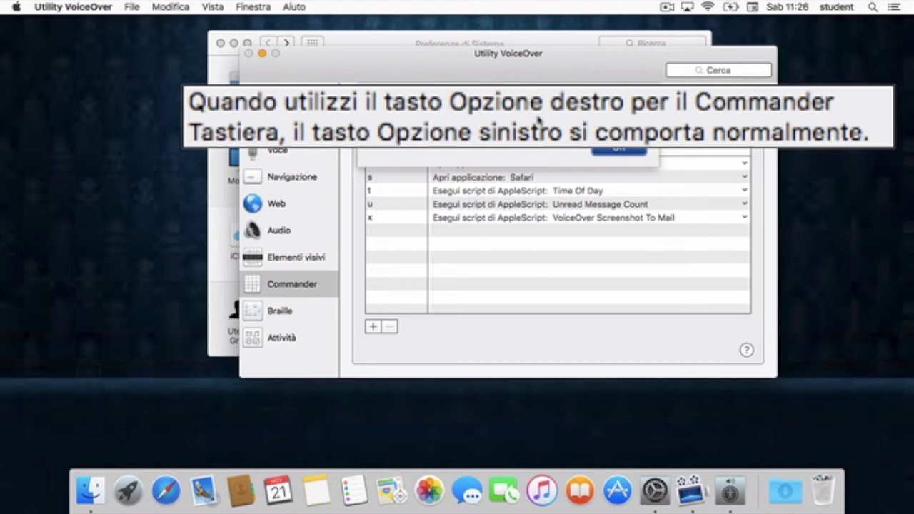
key("ctrl+alt+Right")
key("ctrl+alt+space")
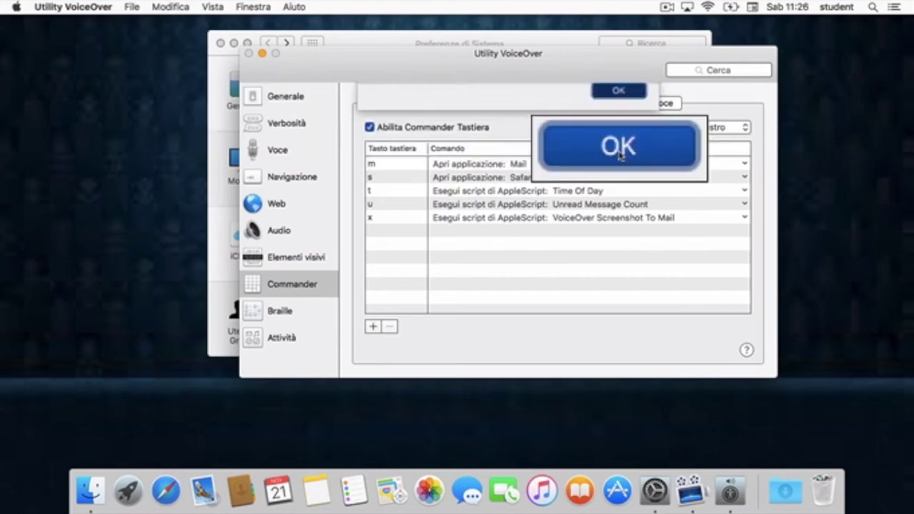
key("ctrl+alt+Left")
key("ctrl+alt+Left")
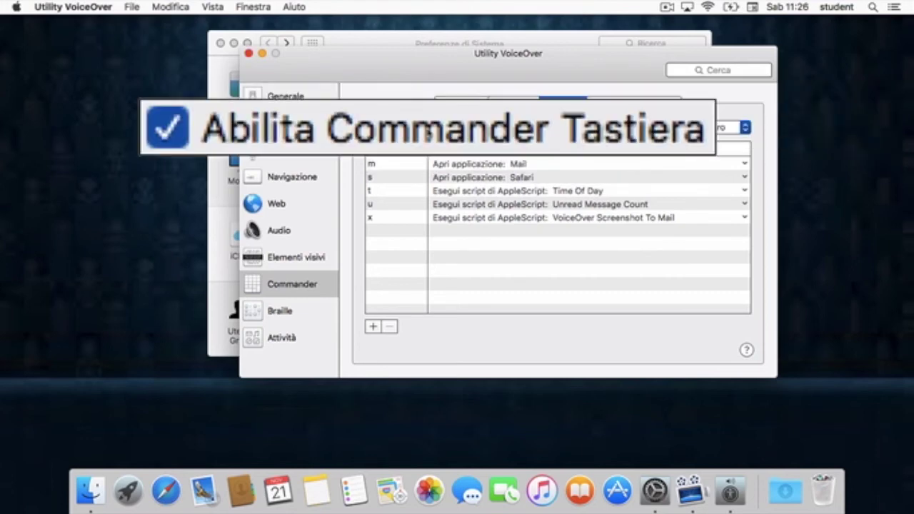
Set the Commander Tastiera Modalità to Tasto Opzione sinistro and acknowledge the notice
key("ctrl+alt+Right")
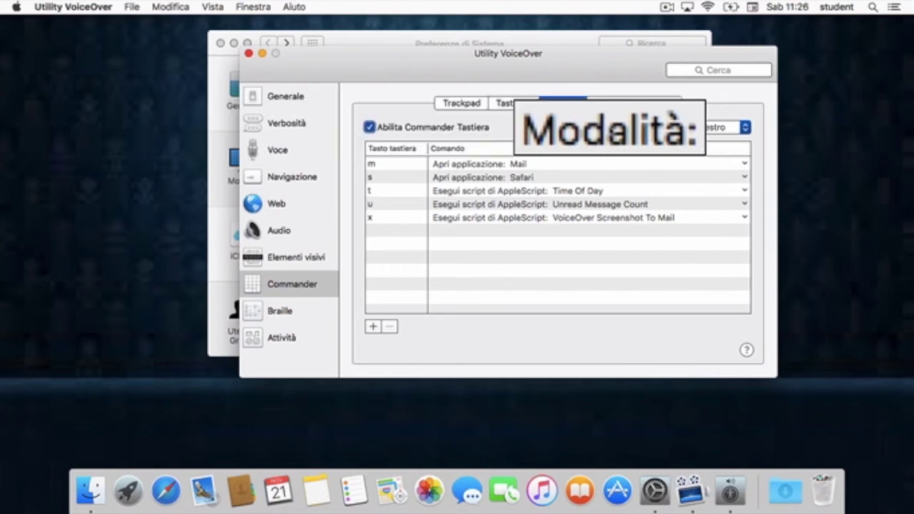
key("ctrl+alt+Right")
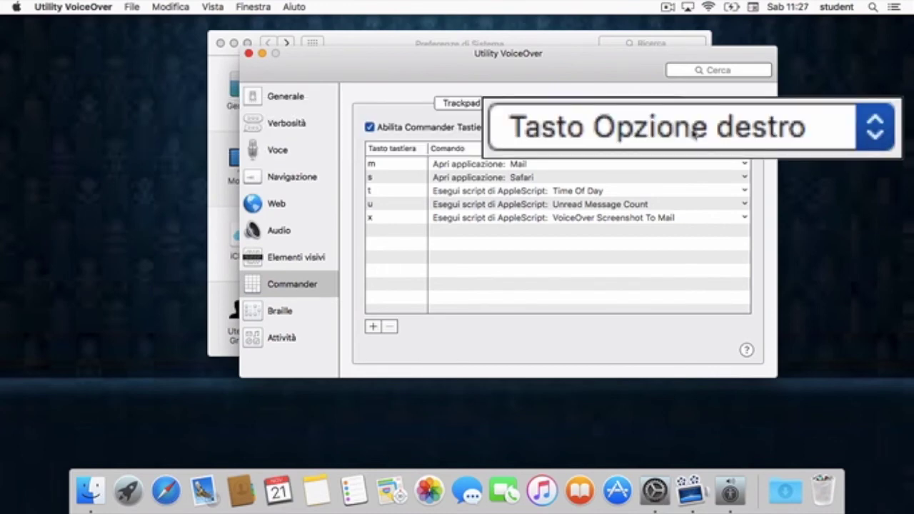
key("ctrl+alt+space")
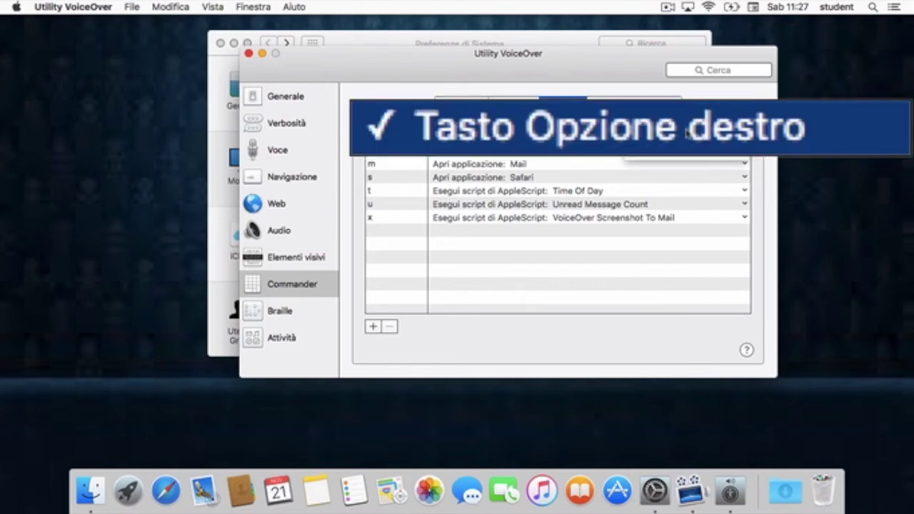
key("Down")
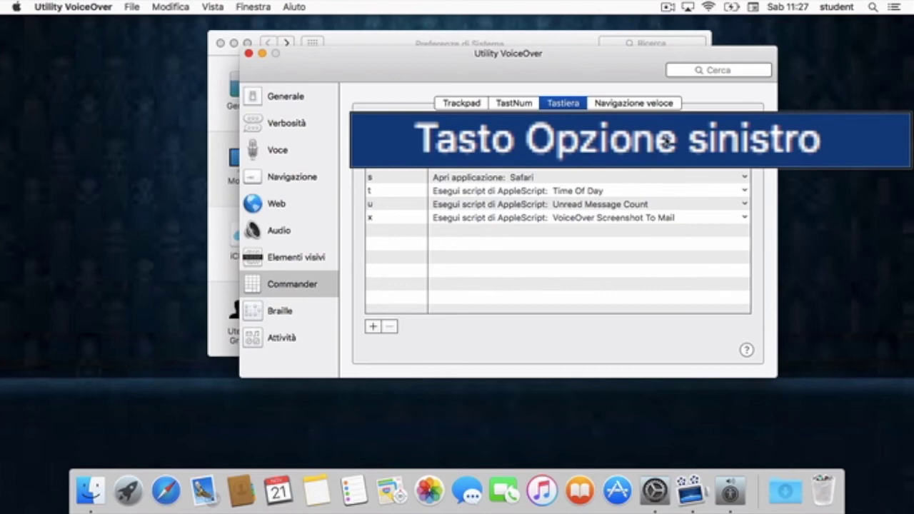
key("ctrl+alt+space")
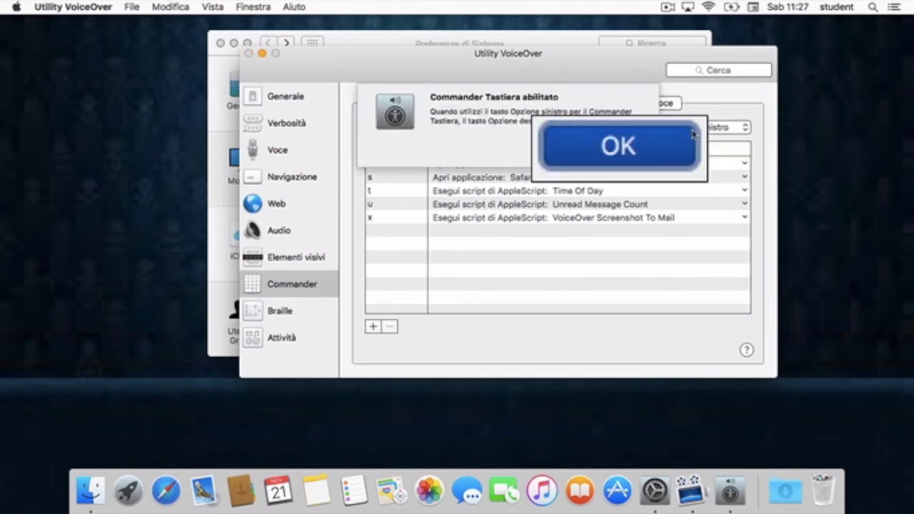
left_click(608, 146)
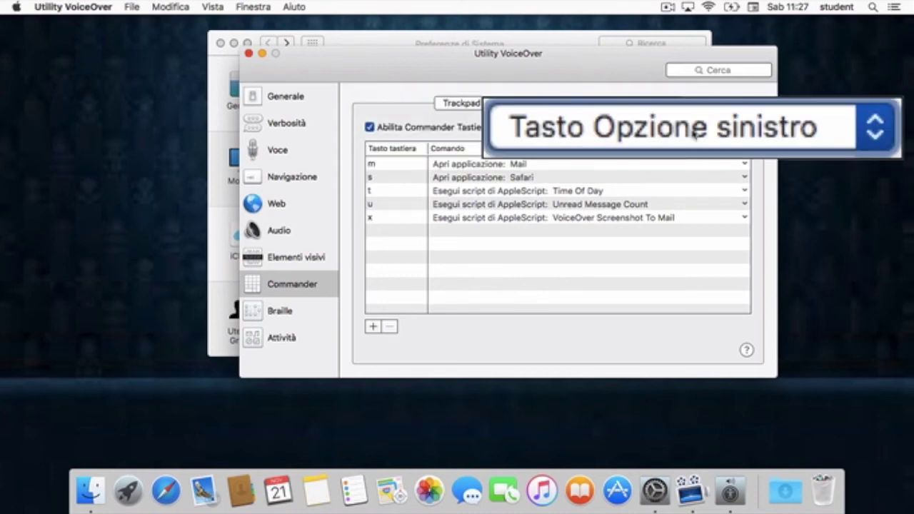
Add a Commander Tastiera command that assigns the l key to opening the Launchpad application
key("ctrl+alt+Right")
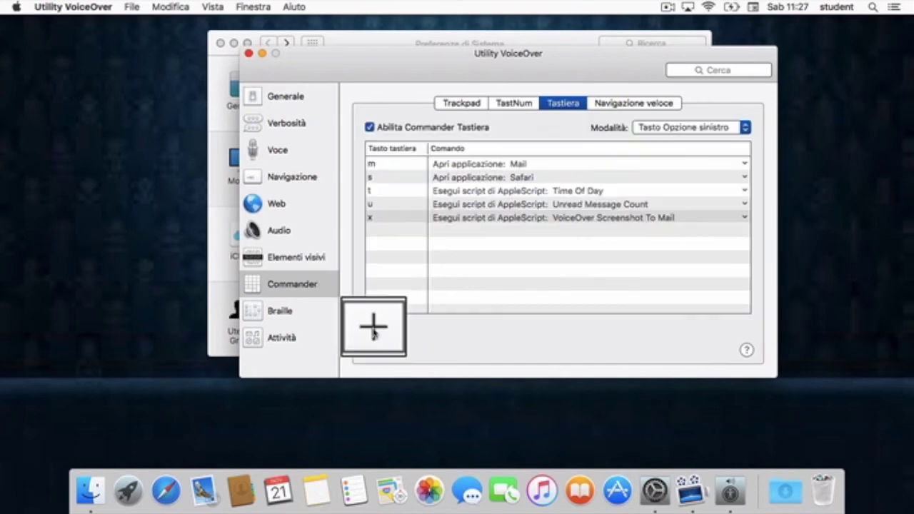
left_click(373, 329)
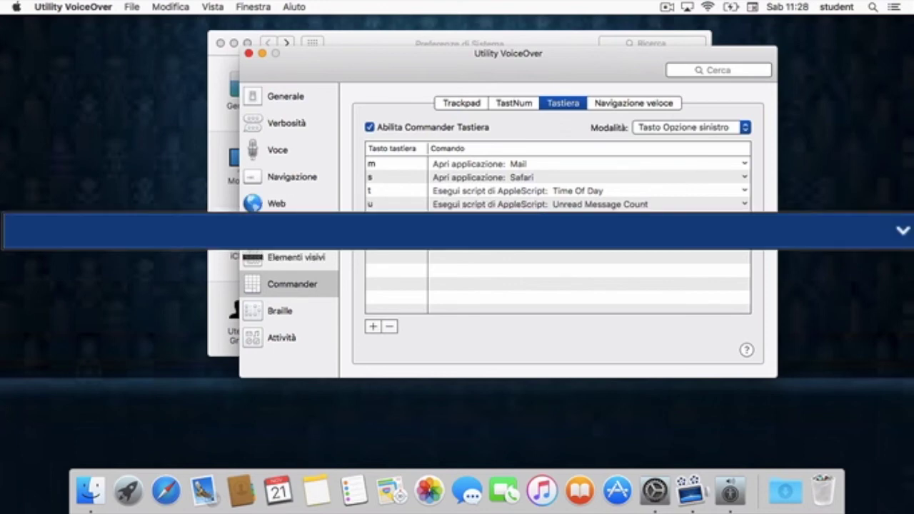
left_click(590, 231)
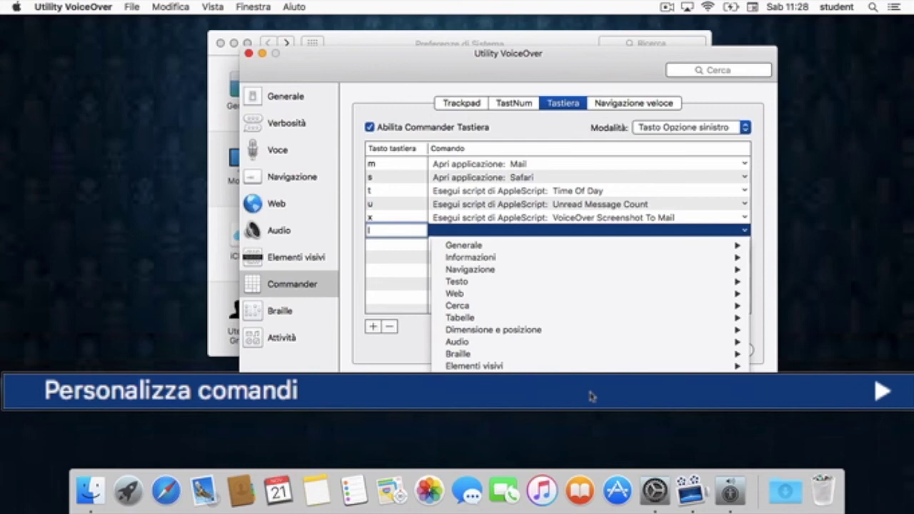
mouse_move(591, 396)
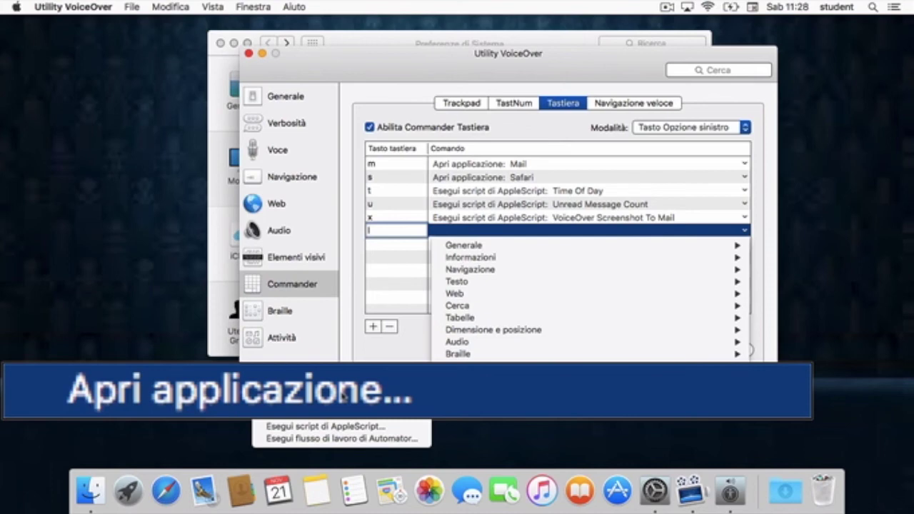
left_click(344, 395)
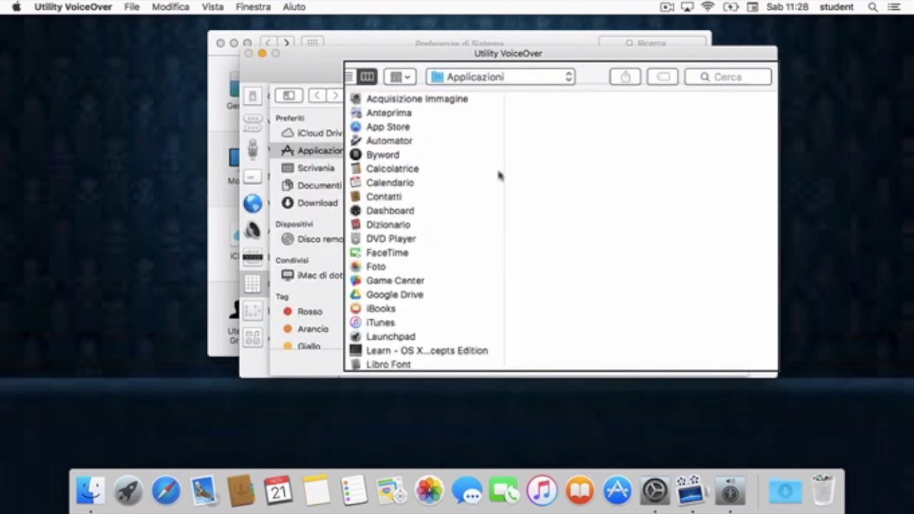
key("Down")
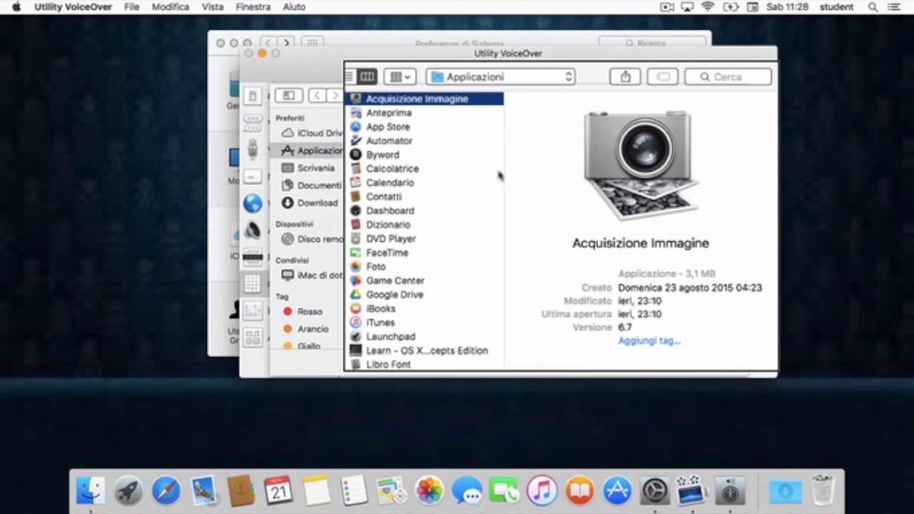
key("l")
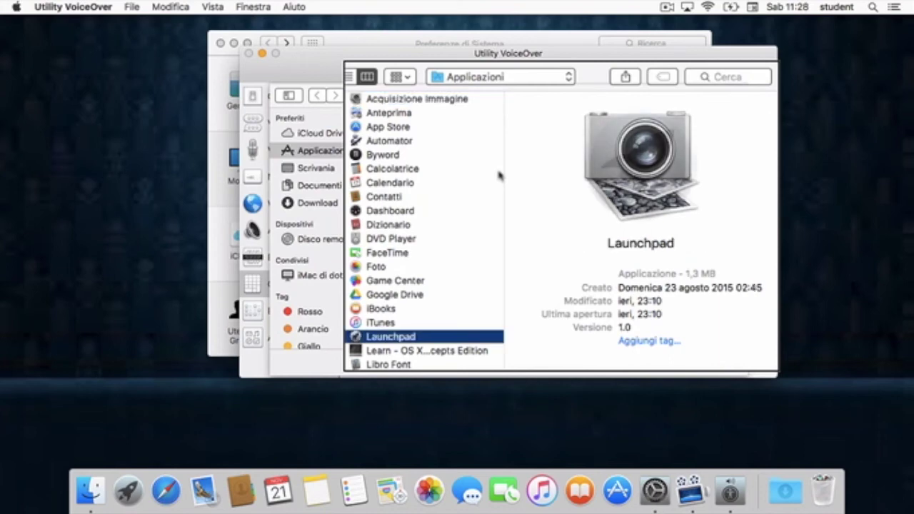
key("Return")
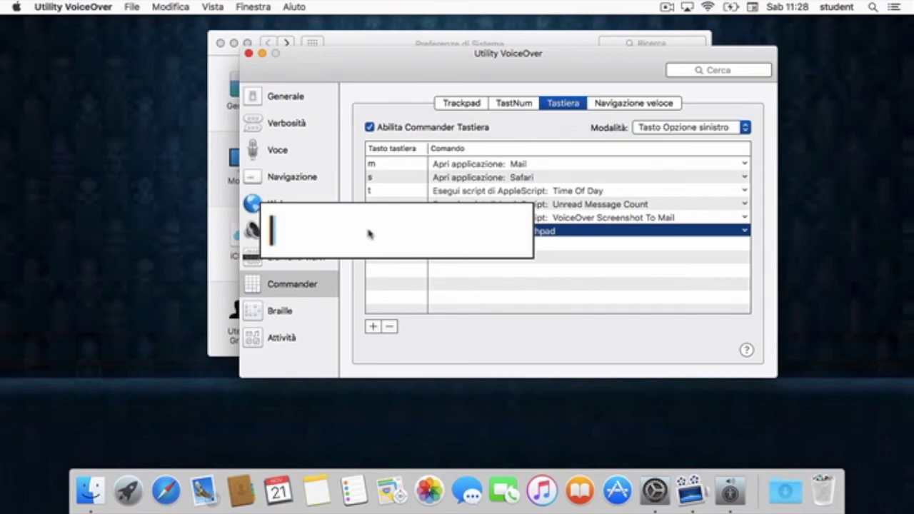
key("x")
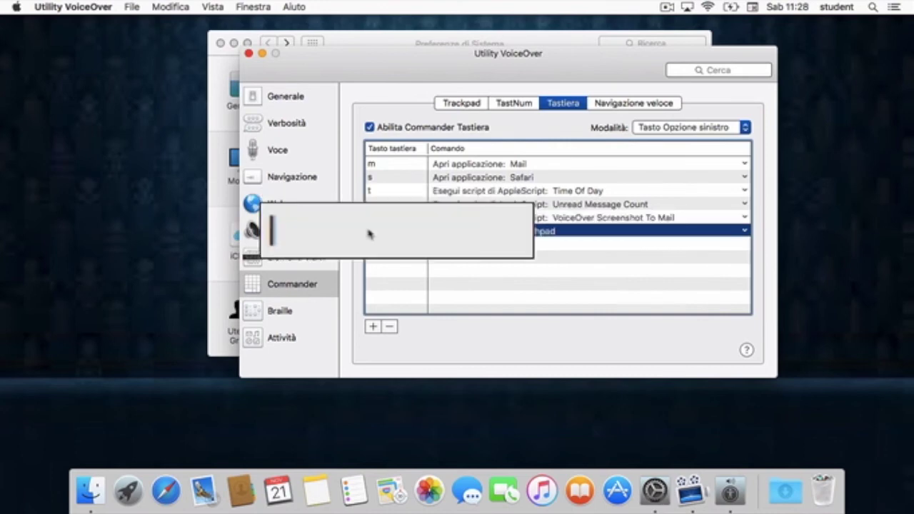
left_click(590, 237)
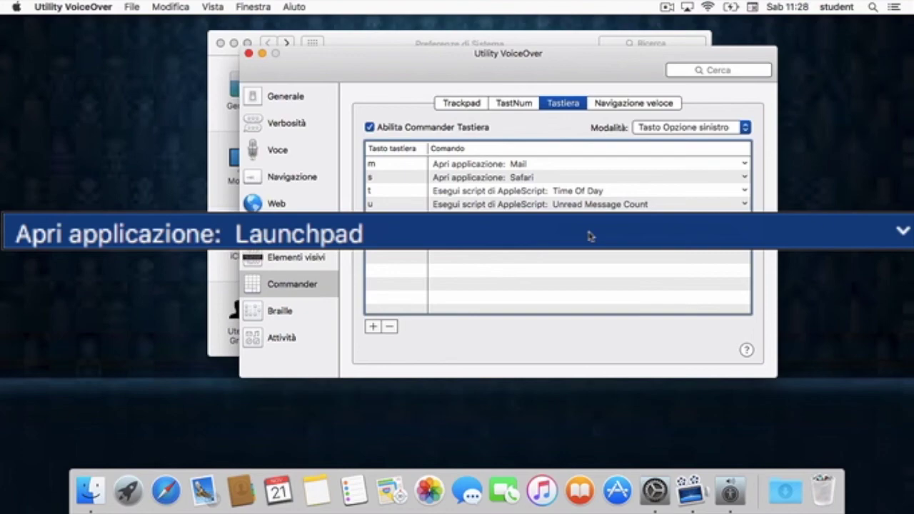
Test the new l command by opening Launchpad with it, and close Launchpad
key("alt+l")
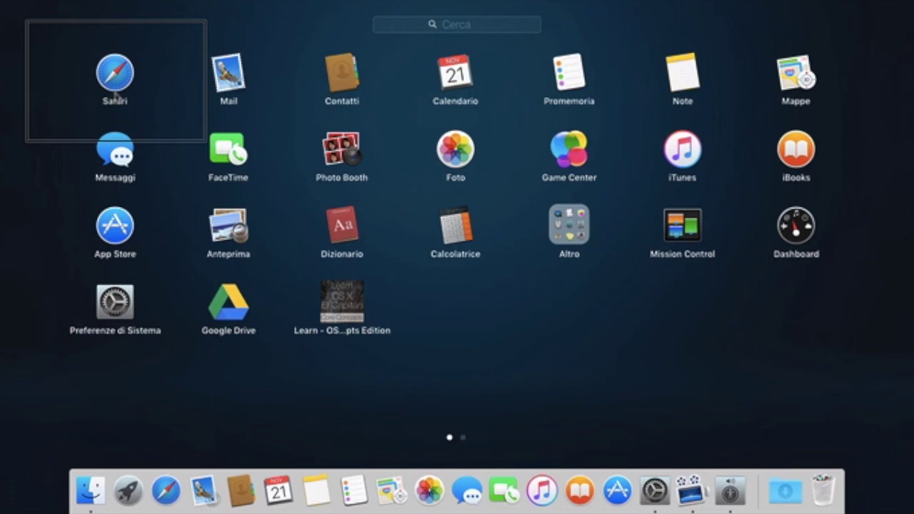
key("Escape")
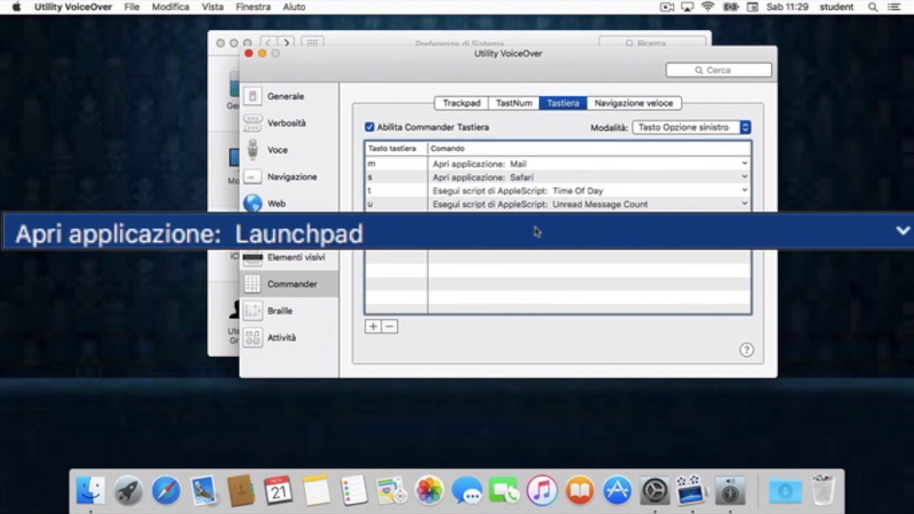
Examine the options for resetting customised VoiceOver preferences, including the individual categories that can be reset
mouse_move(275, 184)
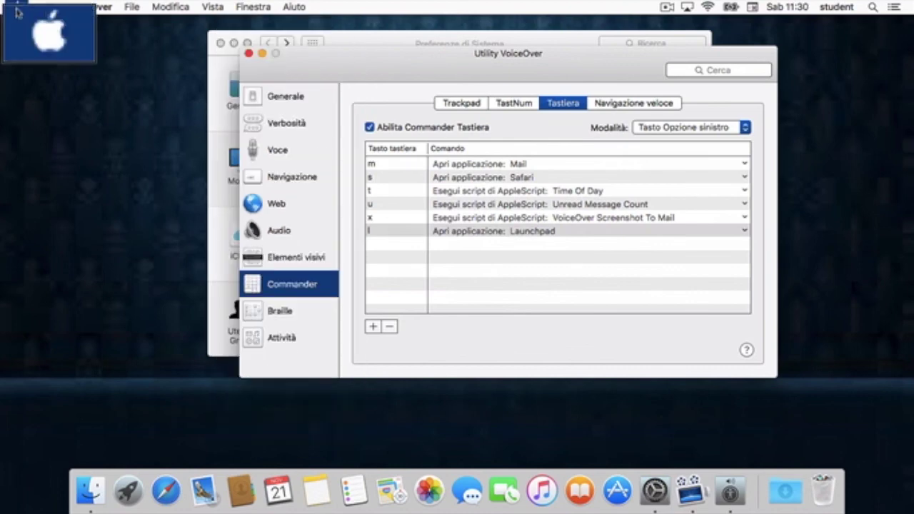
left_click(132, 11)
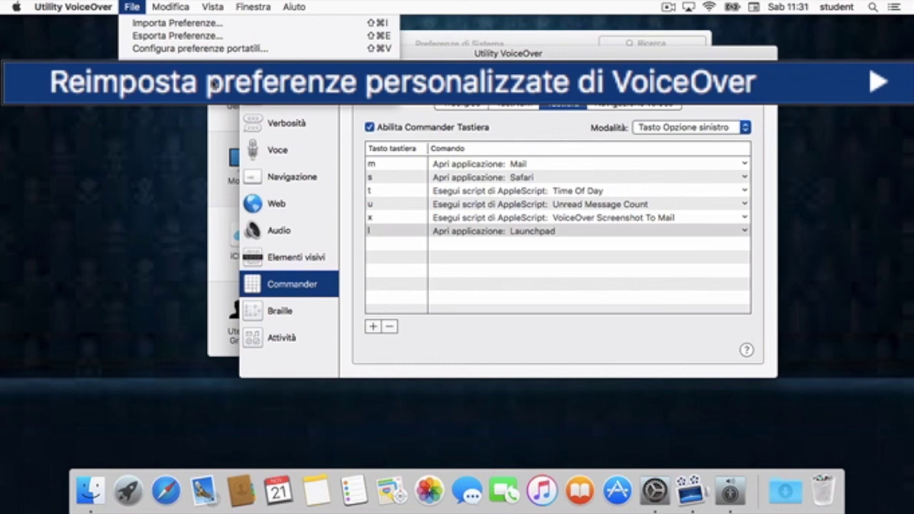
mouse_move(212, 84)
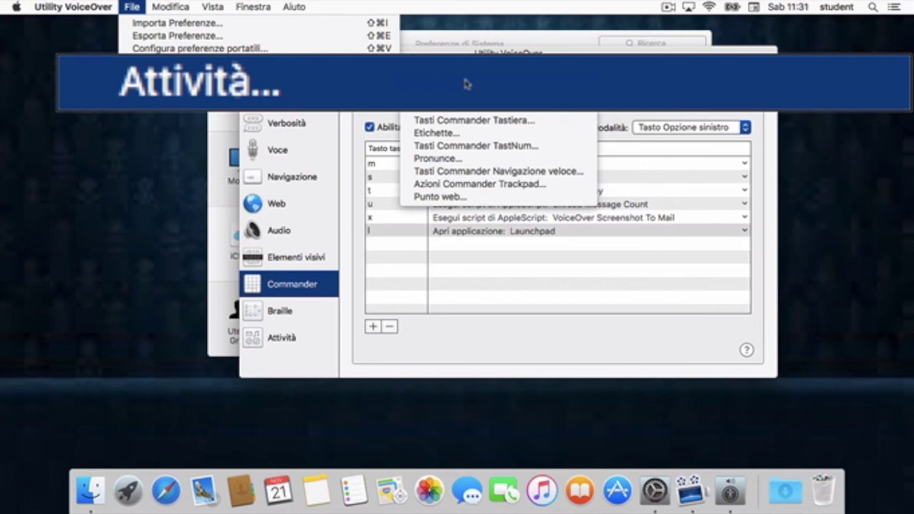
key("Down")
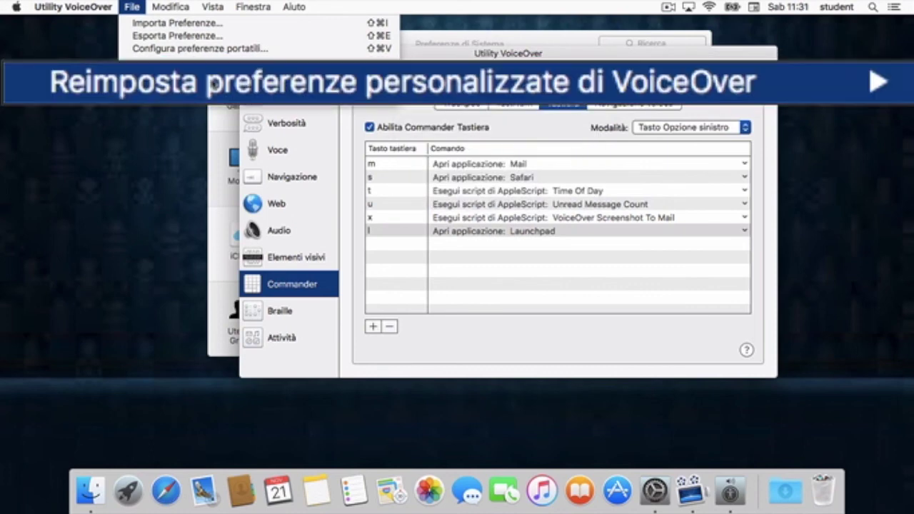
Export all VoiceOver preferences to the Documenti folder under the file name prefvo 2015
key("Down")
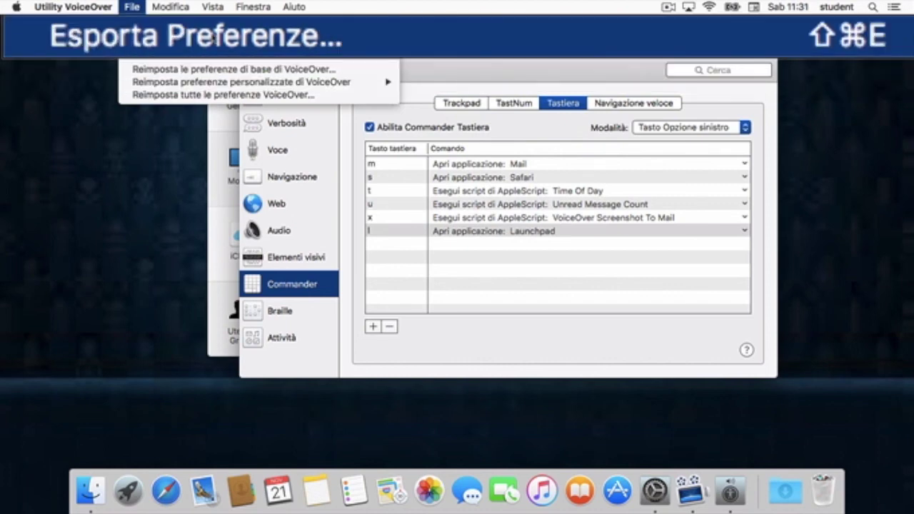
left_click(214, 37)
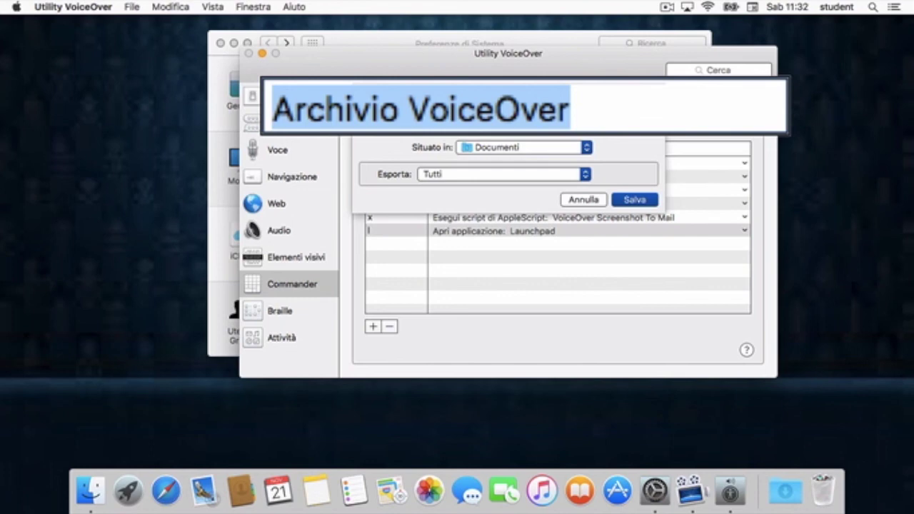
key("ctrl+alt+Right")
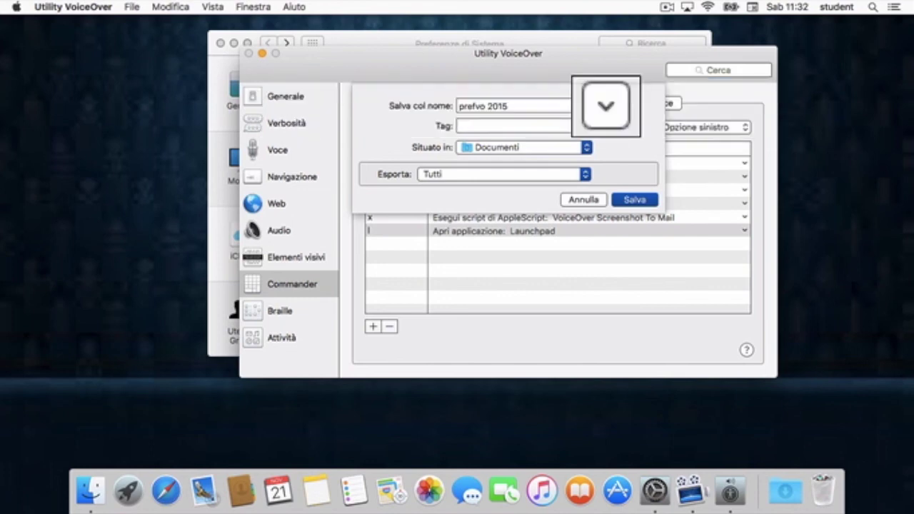
key("ctrl+alt+Right")
key("ctrl+alt+Right")
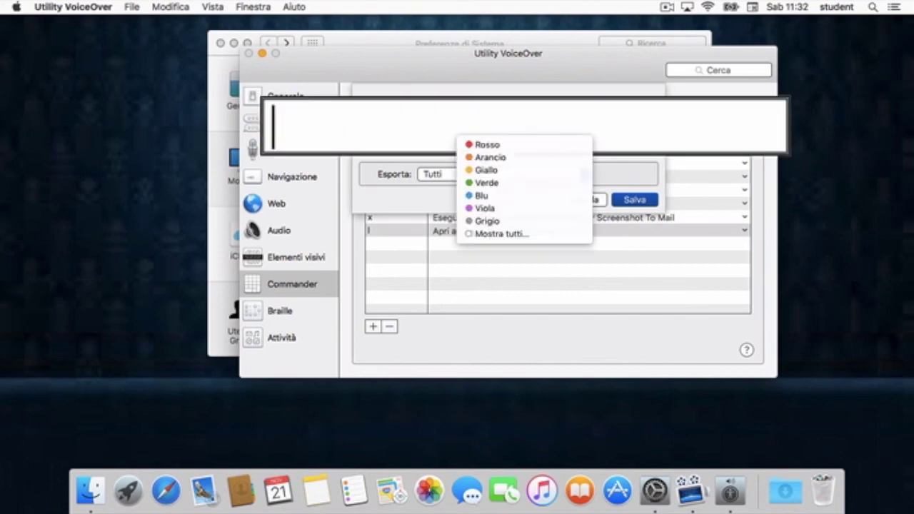
key("ctrl+alt+Right")
key("ctrl+alt+Right")
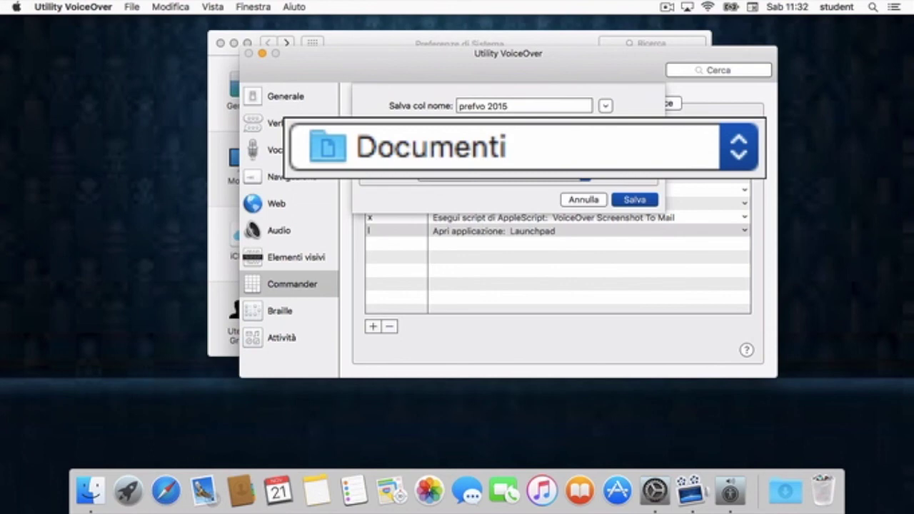
key("Escape")
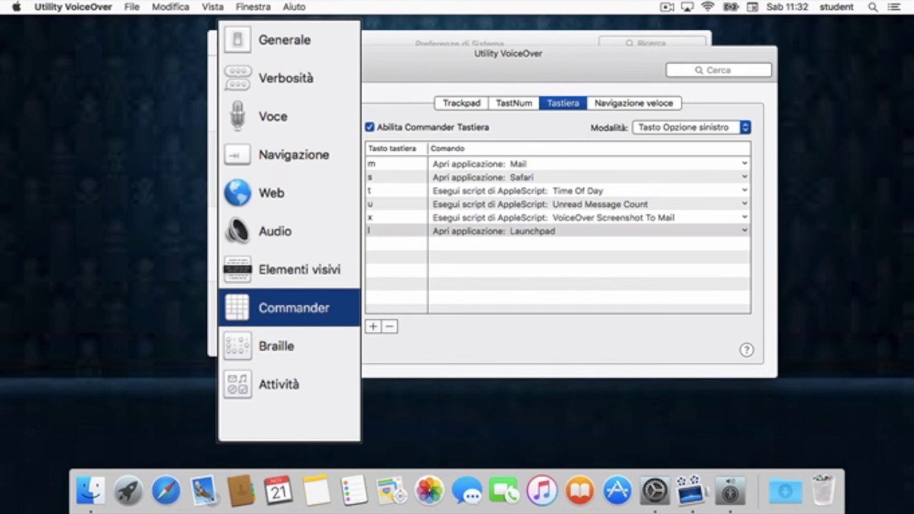
Switch to Finder and open the Documenti folder
key("super+Tab")
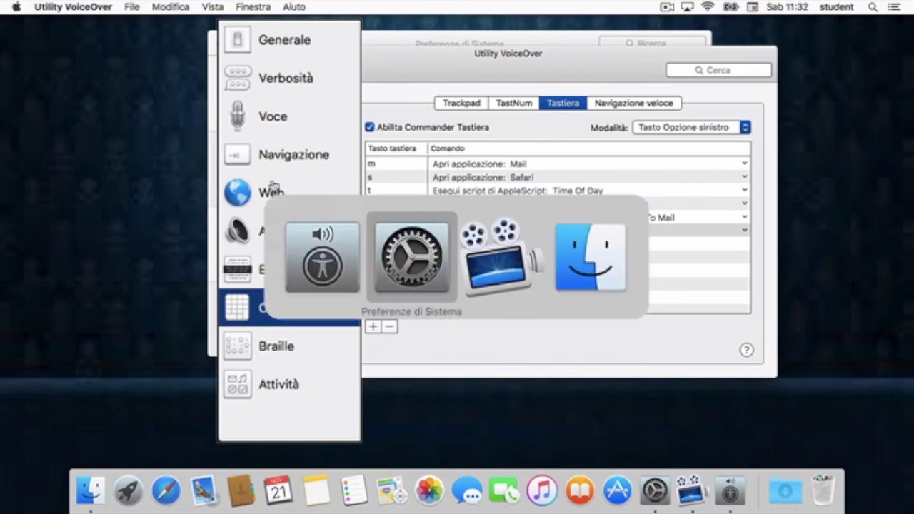
key("super+Tab")
key("super+Tab")
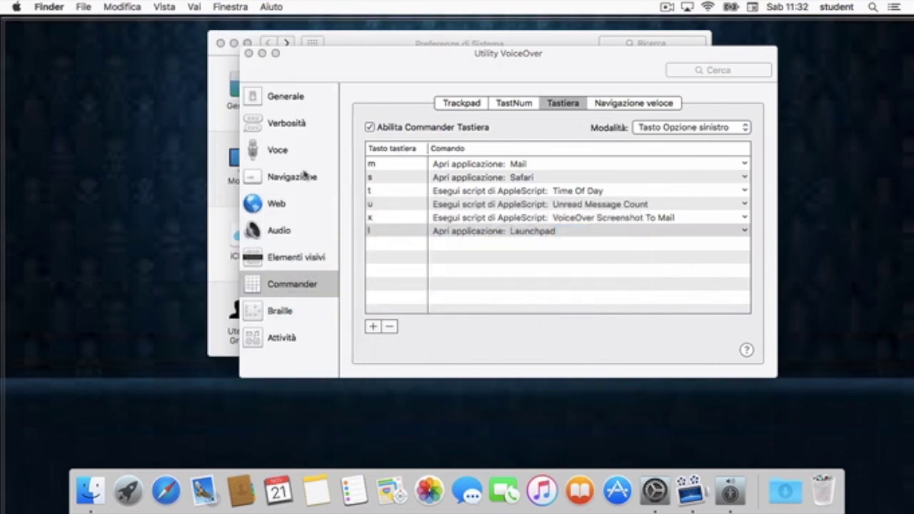
key("super+shift+o")
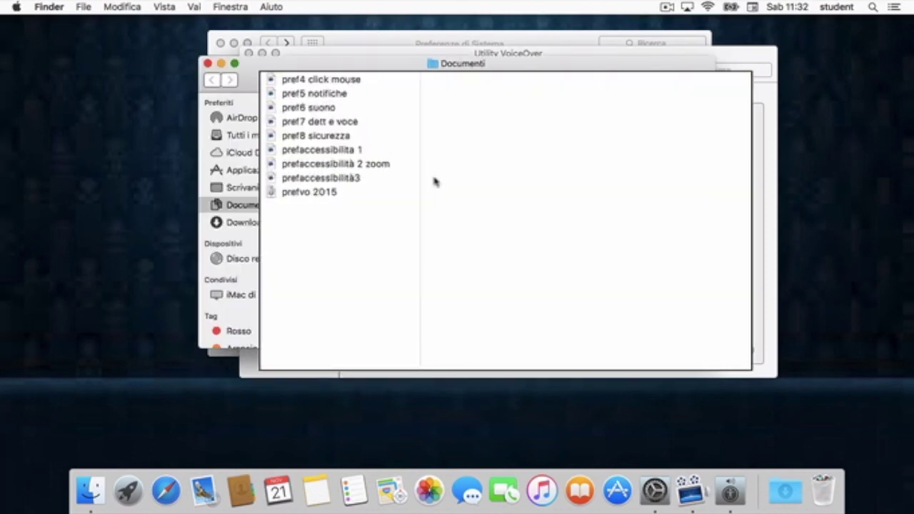
Open the prefvo 2015 file from the Documenti folder and confirm importing its preferences into VoiceOver Utility
key("Down")
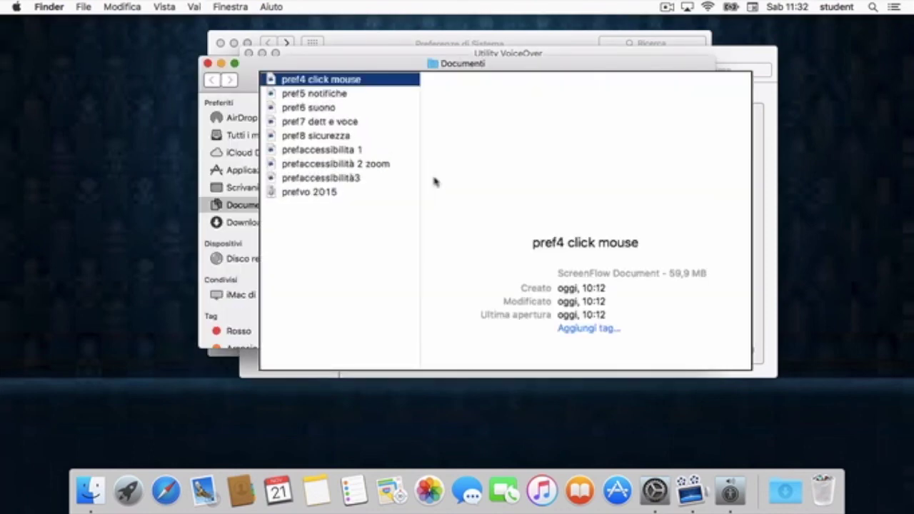
key("Down")
key("Down")
key("Down")
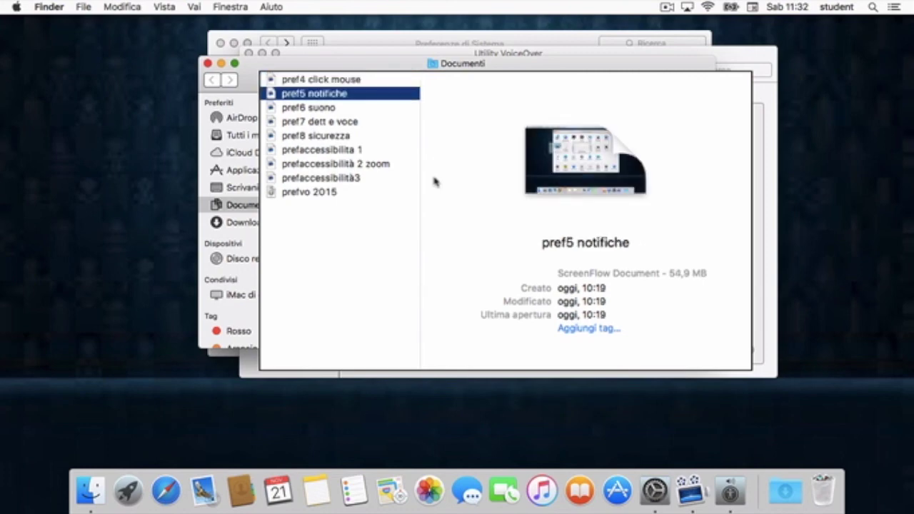
key("Down")
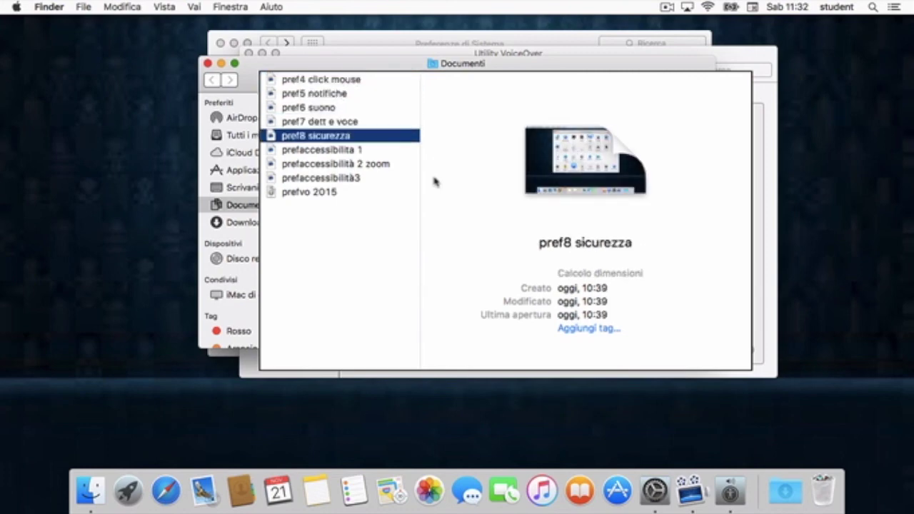
key("Down")
key("Down")
key("Down")
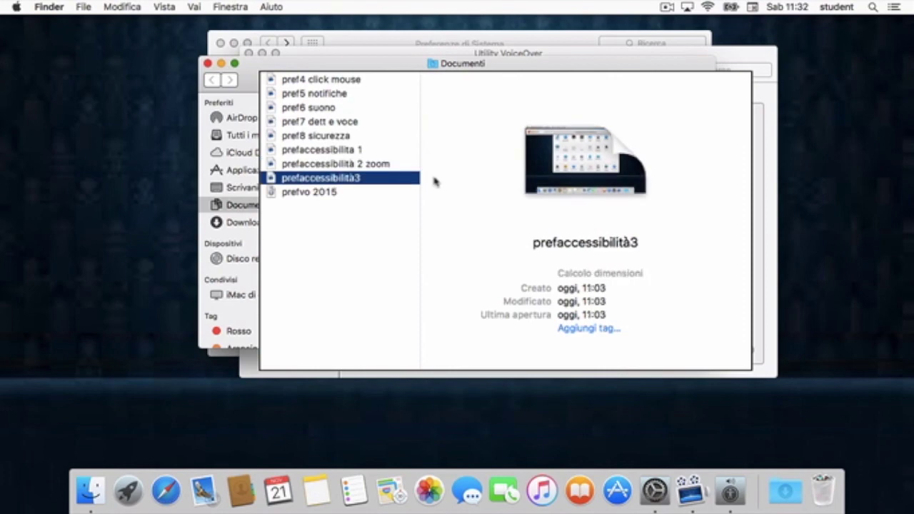
key("Down")
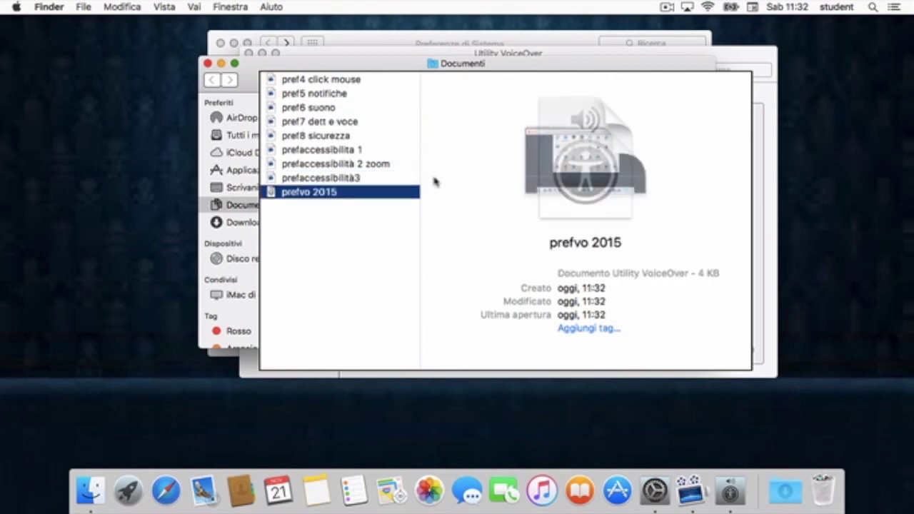
key("Up")
key("Down")
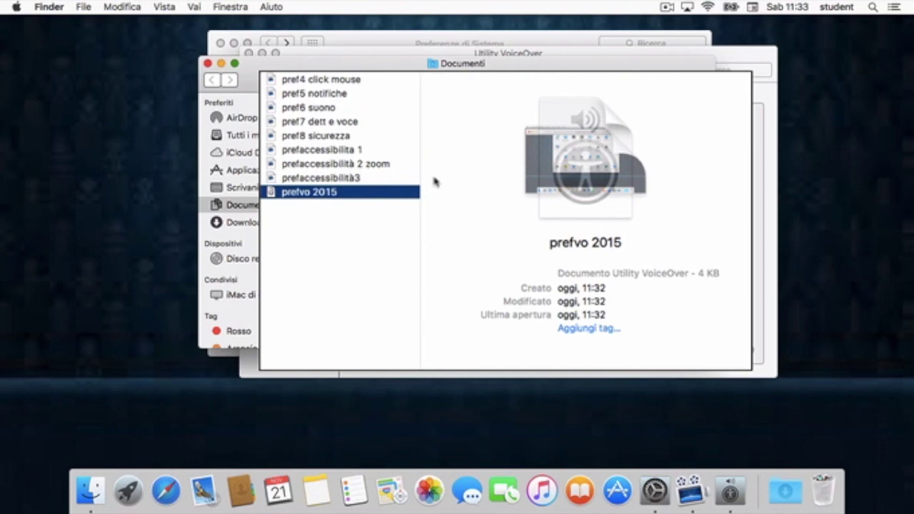
key("Return")
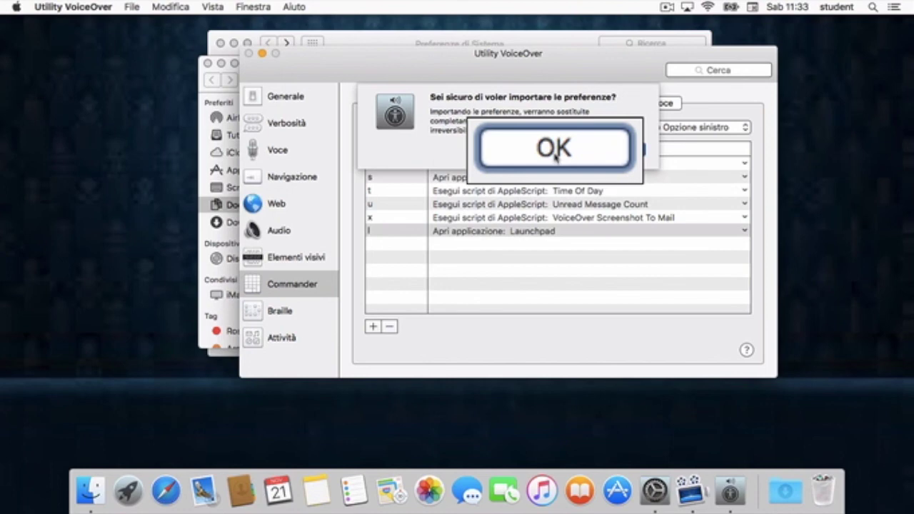
key("ctrl+alt+Left")
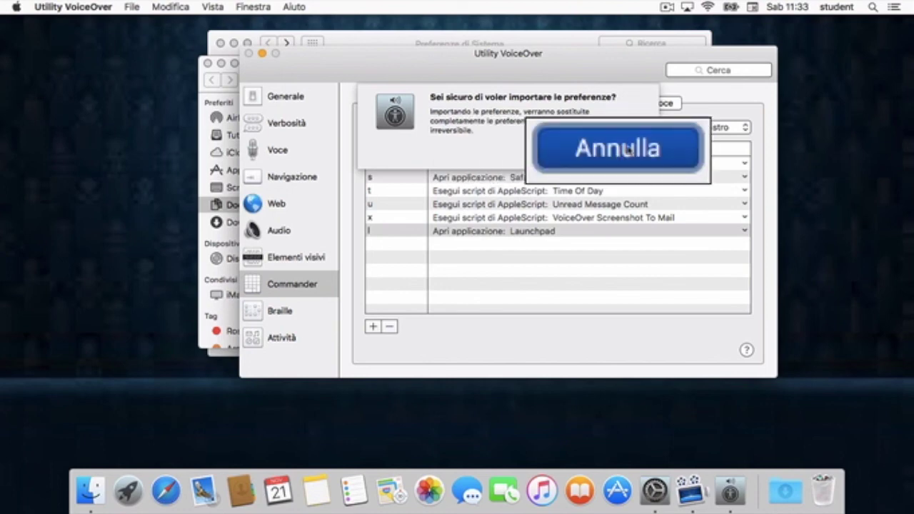
key("ctrl+alt+Right")
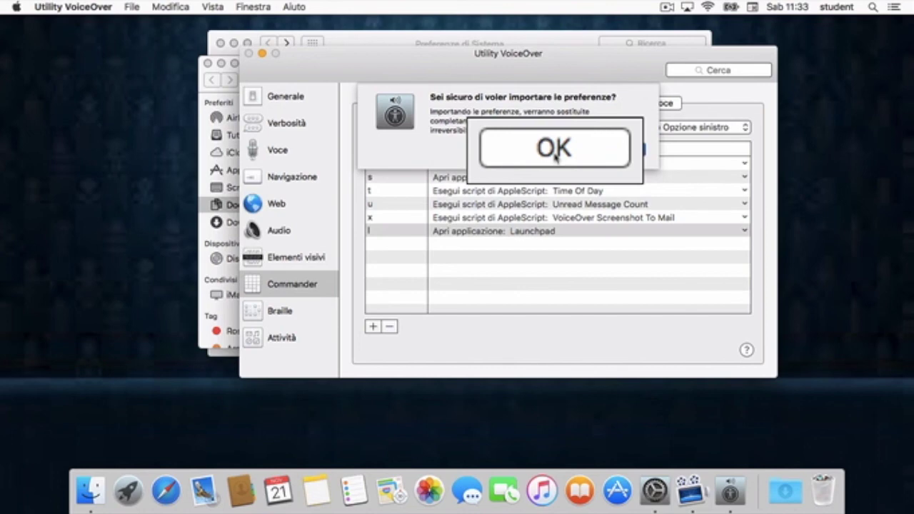
key("ctrl+alt+space")
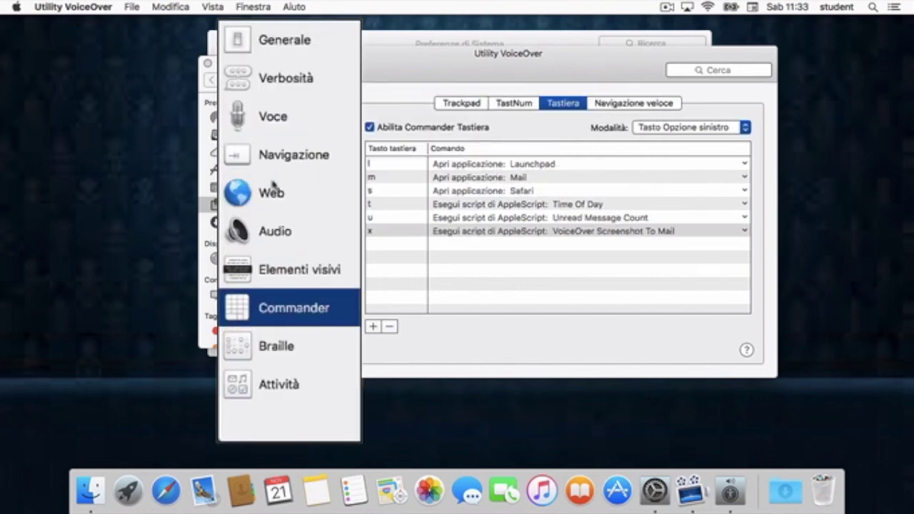